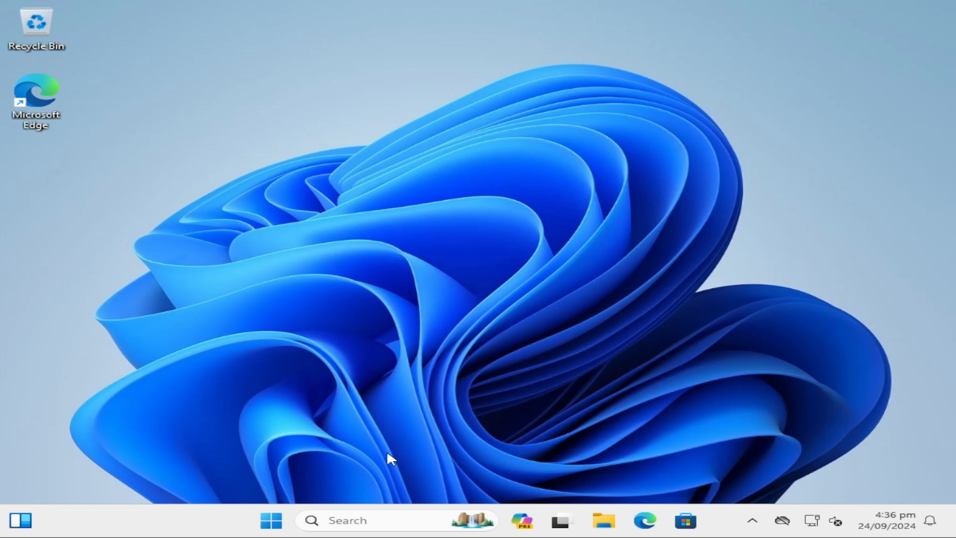
# - Open the Accounts page in Windows Settings and examine the account type, Microsoft account section and available account settings
pyautogui.click(268, 525)
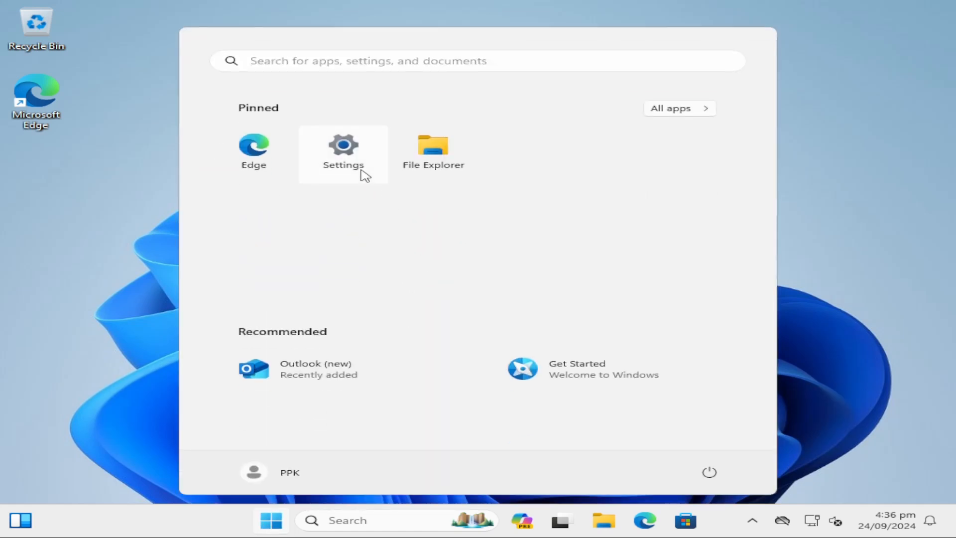
pyautogui.click(351, 157)
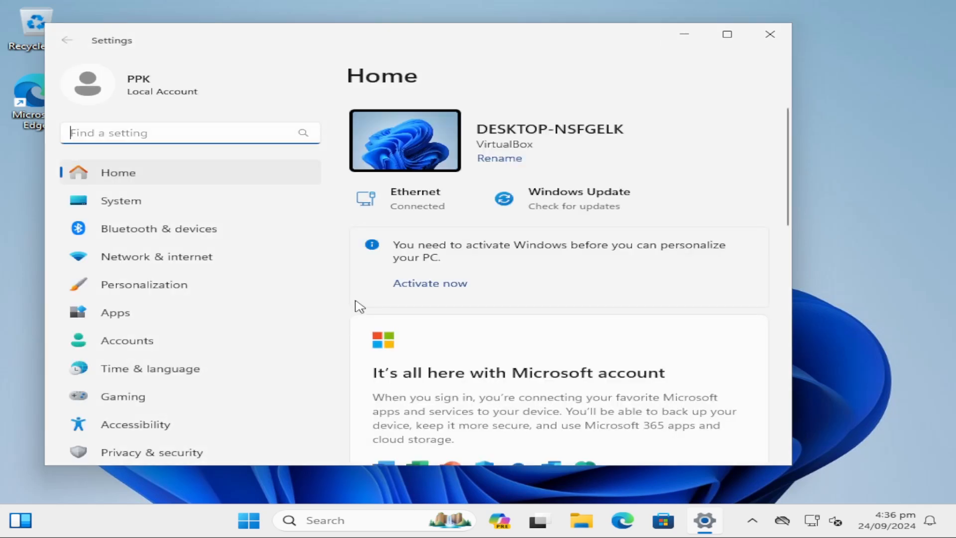
pyautogui.click(179, 342)
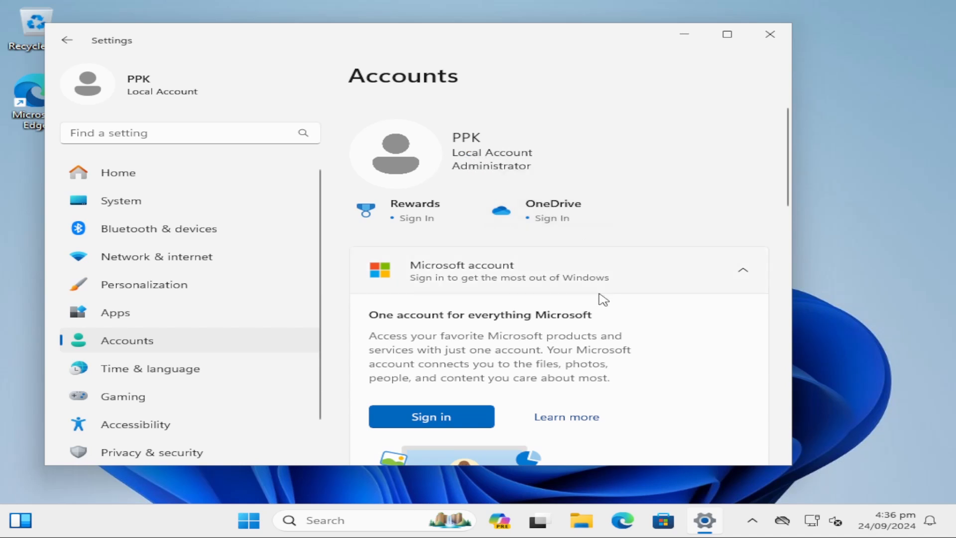
pyautogui.scroll(-3, 603, 299)
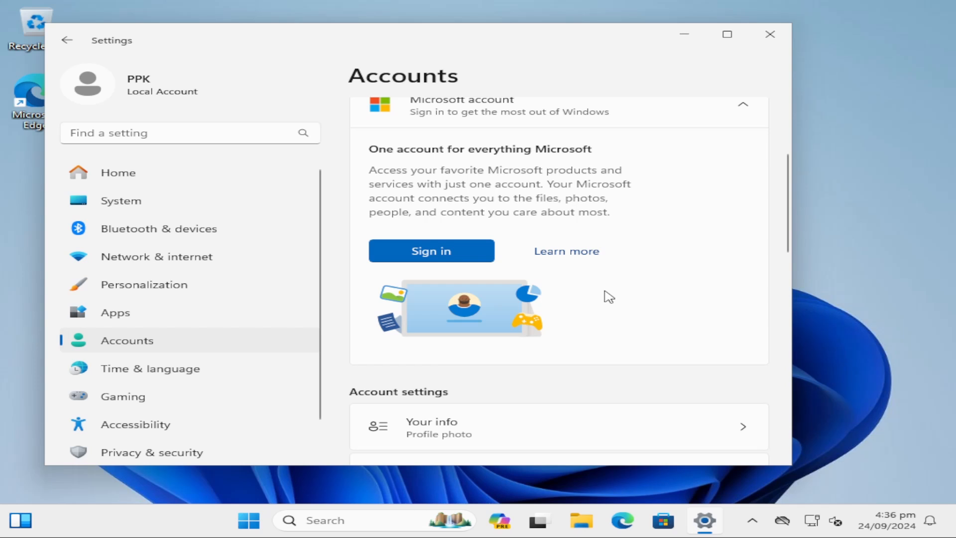
pyautogui.scroll(-3, 609, 298)
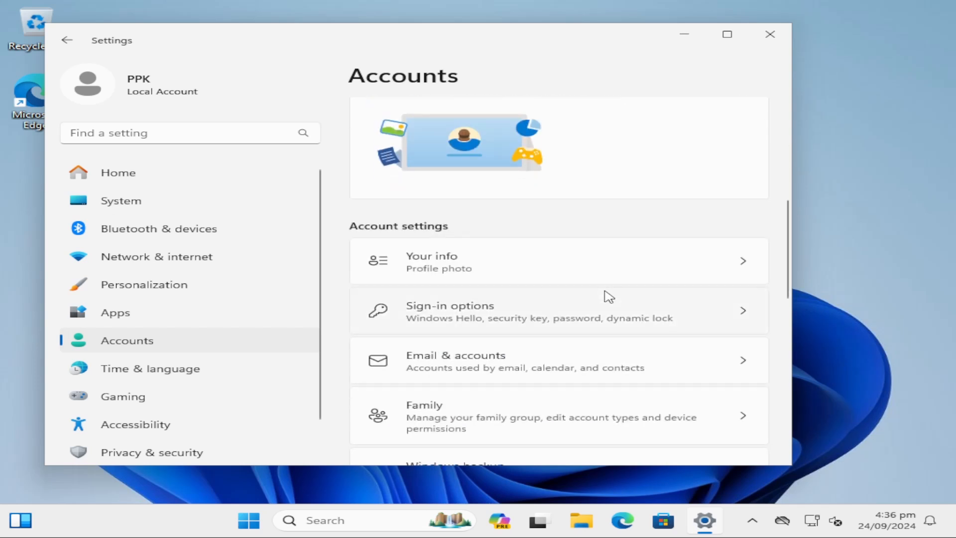
pyautogui.scroll(5, 609, 298)
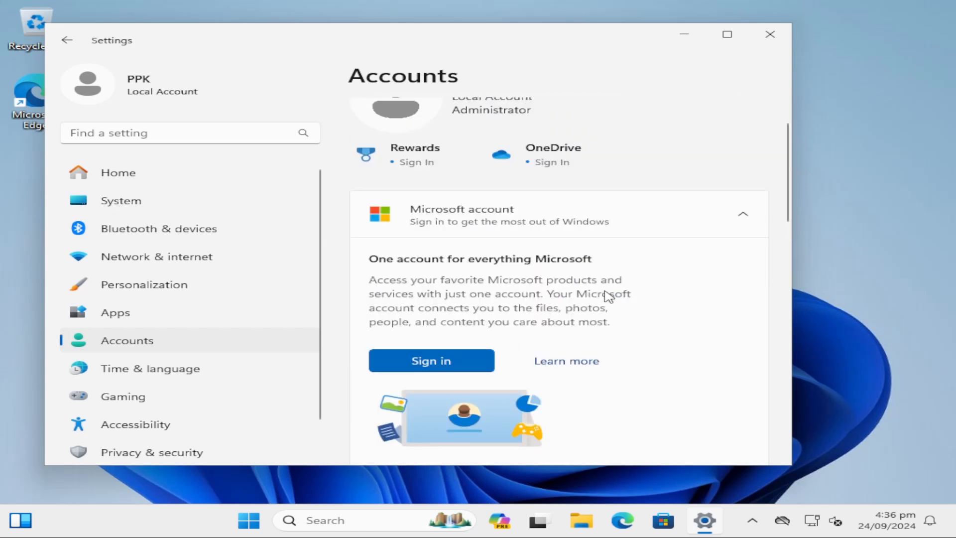
pyautogui.scroll(-5, 608, 297)
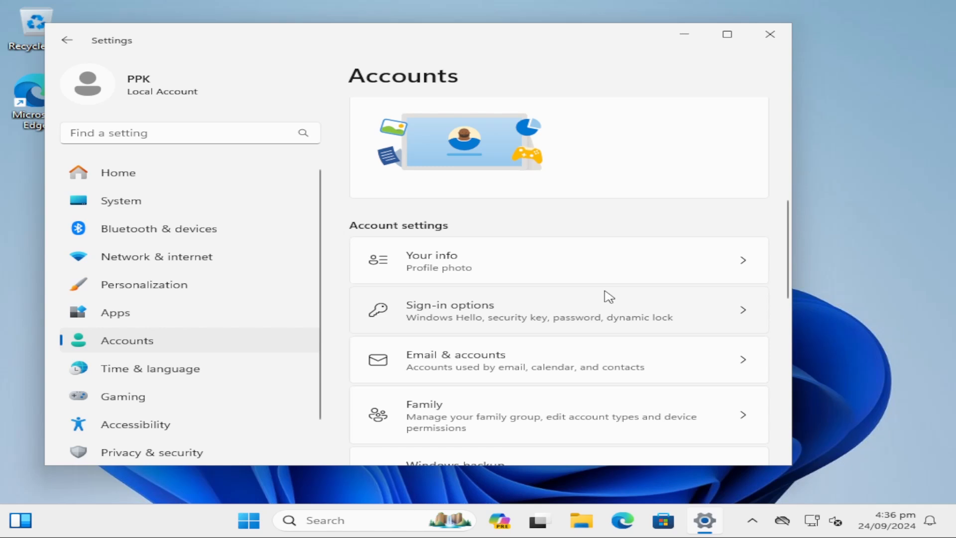
pyautogui.scroll(-7, 608, 297)
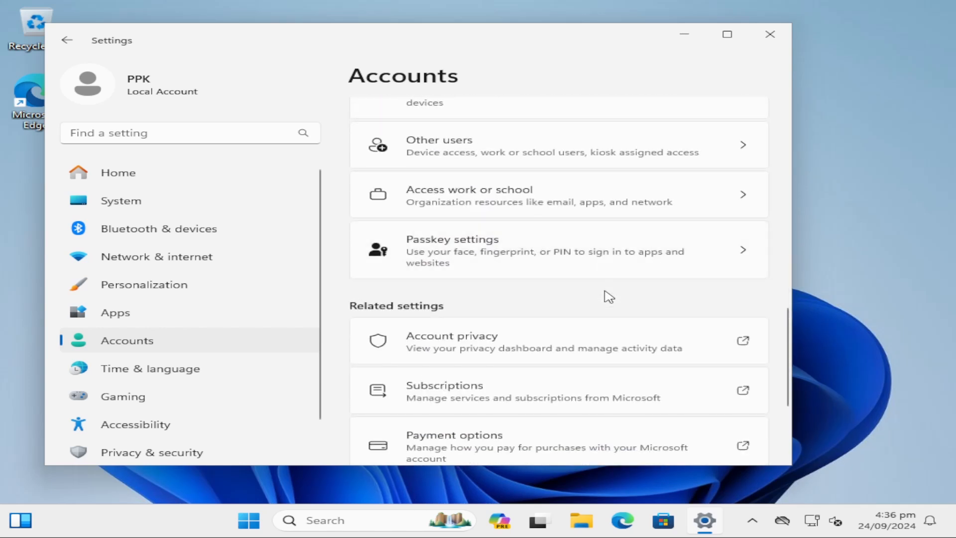
pyautogui.scroll(-4, 609, 297)
pyautogui.scroll(10, 608, 298)
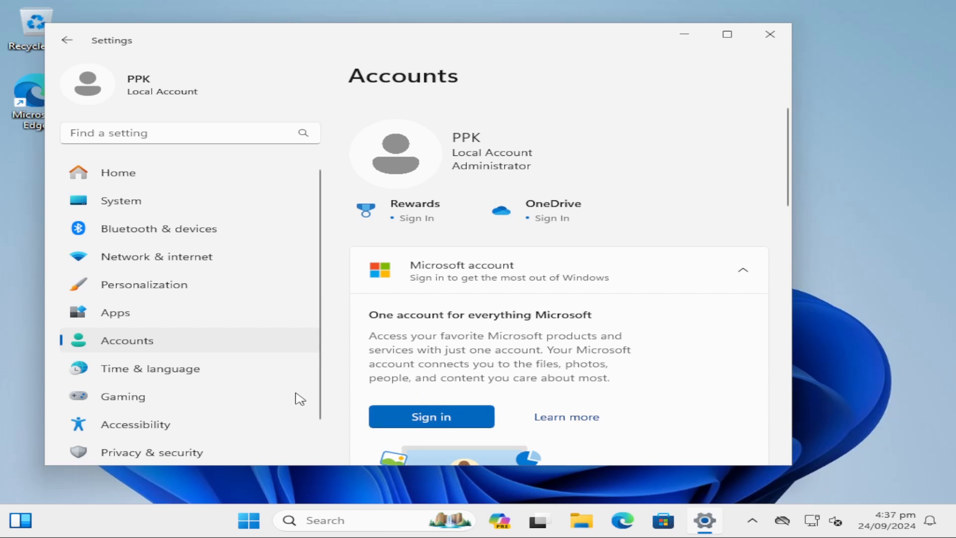
# - Uninstall Microsoft OneDrive through the installed programs list in Control Panel and allow the app to make changes
pyautogui.click(354, 525)
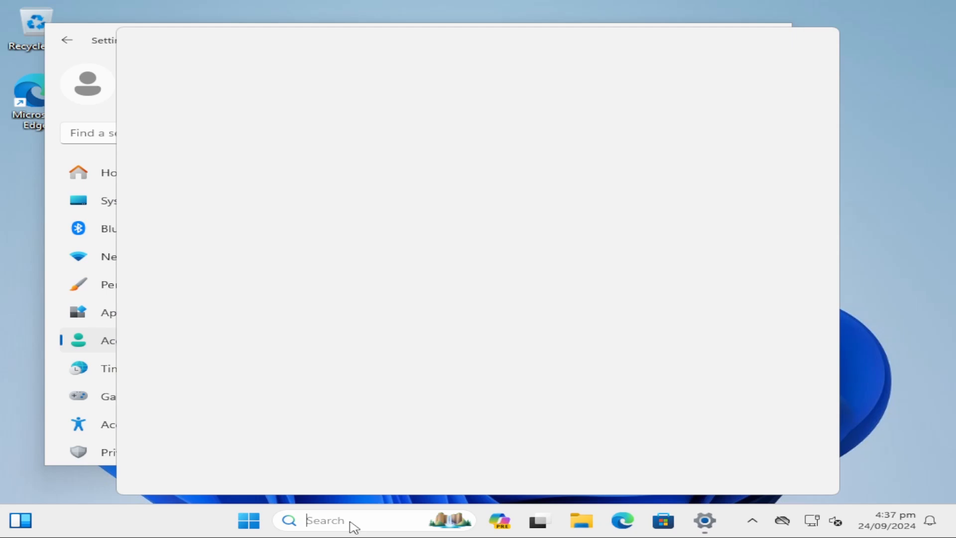
pyautogui.write('control')
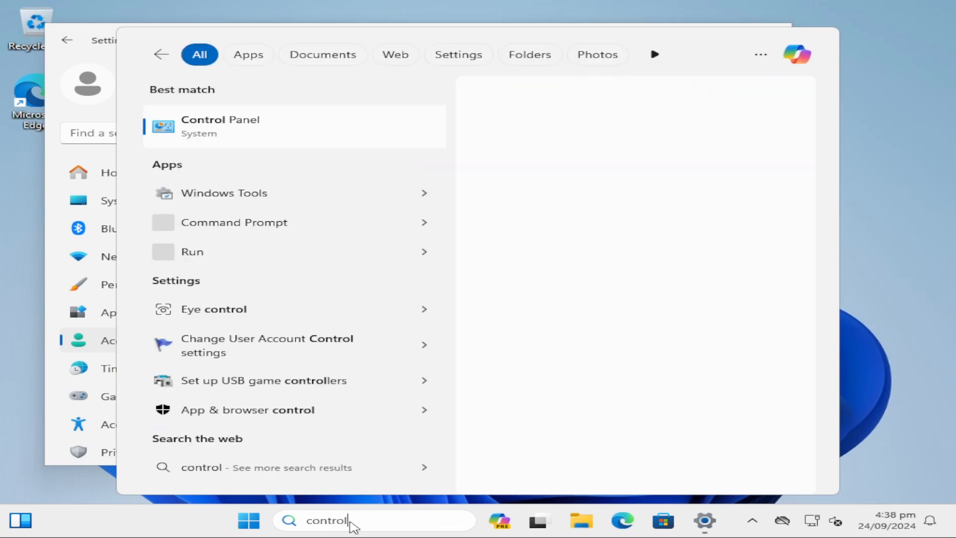
pyautogui.click(317, 131)
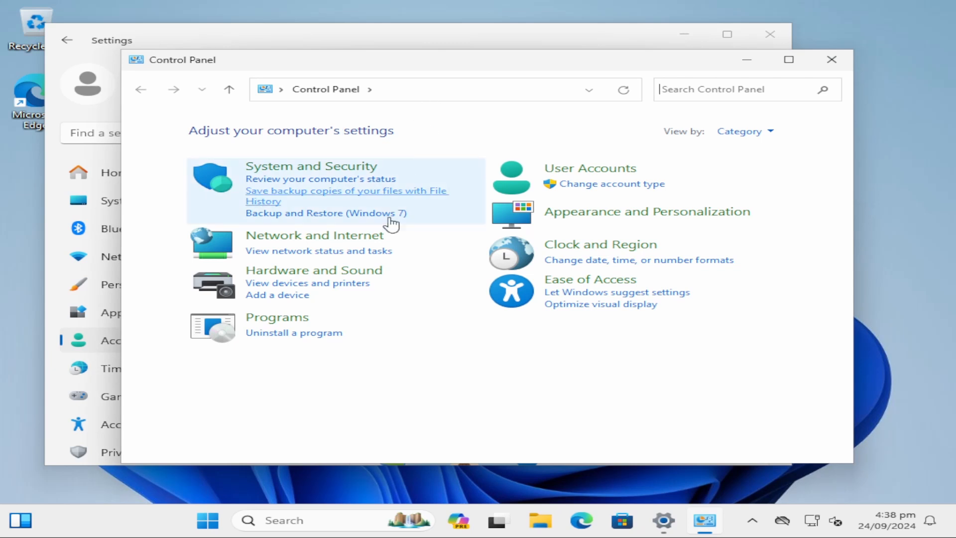
pyautogui.click(309, 333)
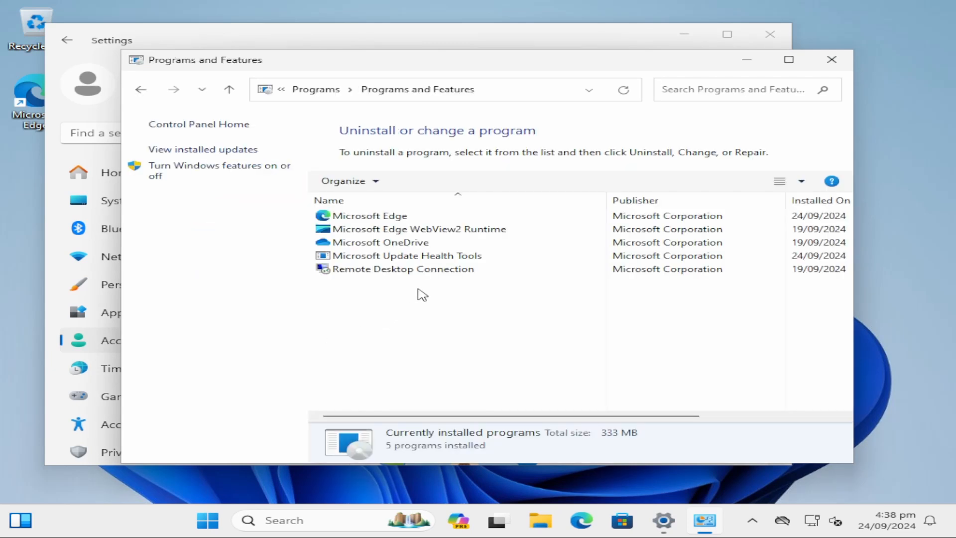
pyautogui.click(418, 242)
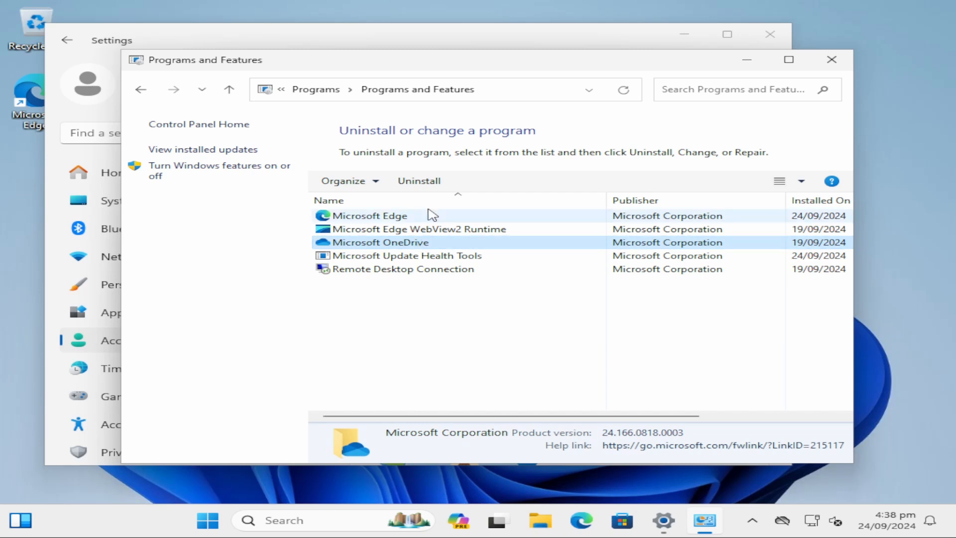
pyautogui.click(429, 185)
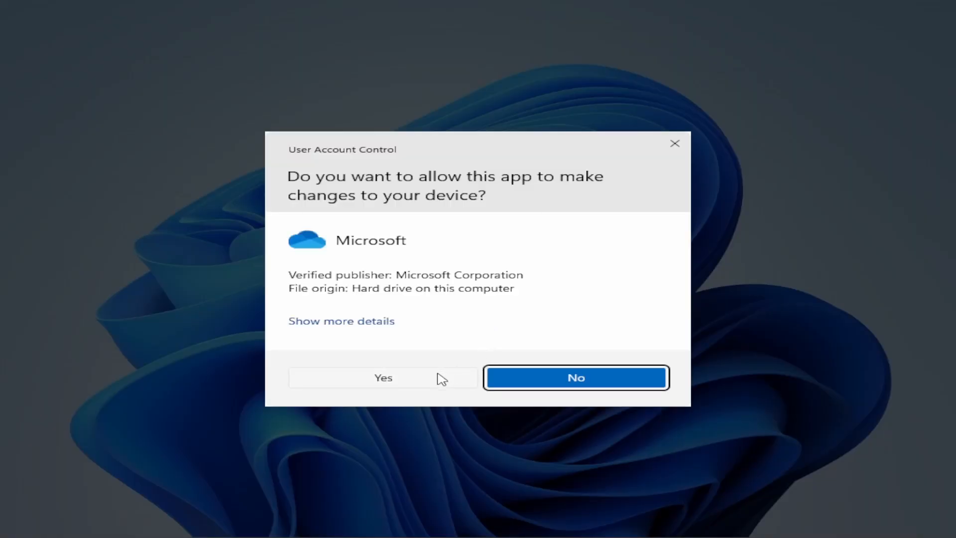
pyautogui.click(414, 381)
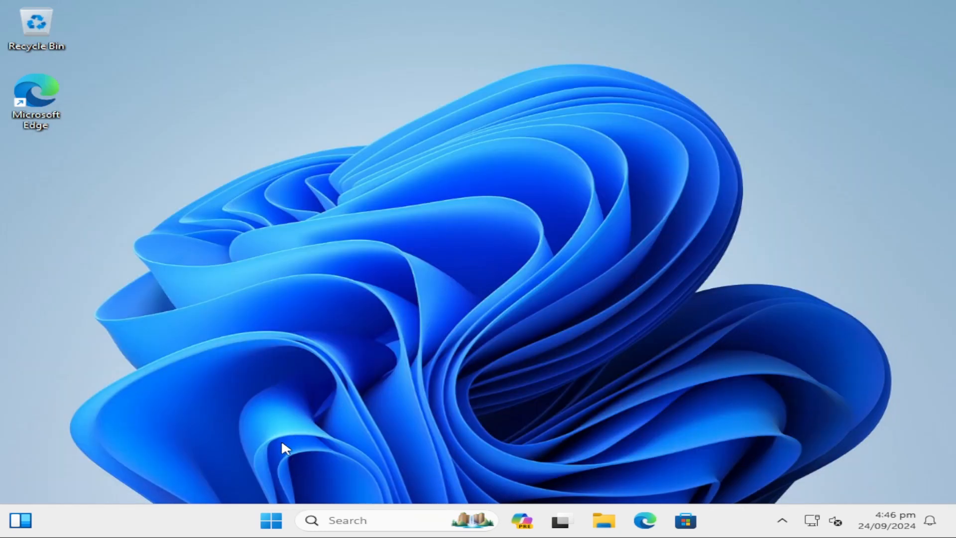
# - In Settings' General privacy permissions, turn off language-list access for websites, app launch tracking and suggested content in the Settings app
pyautogui.click(272, 521)
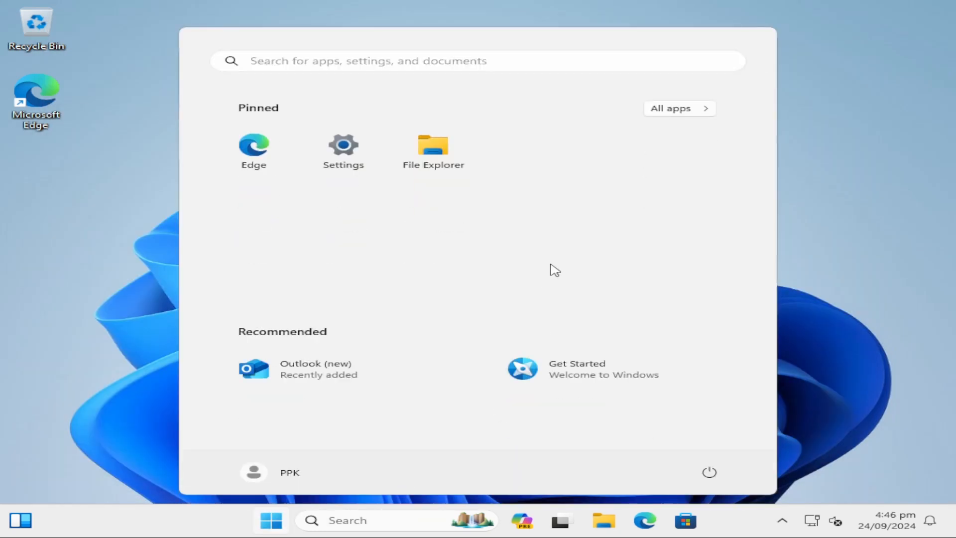
pyautogui.click(349, 164)
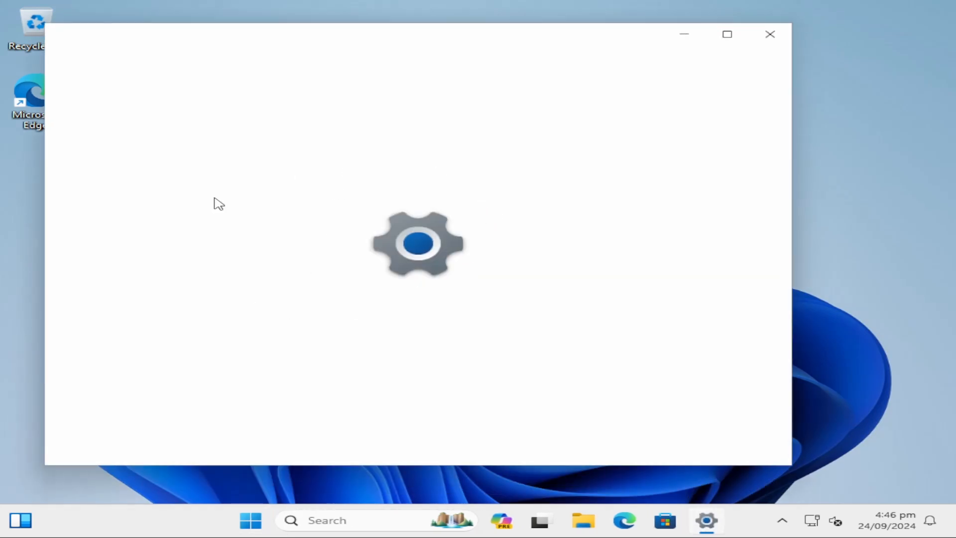
pyautogui.scroll(-1, 175, 291)
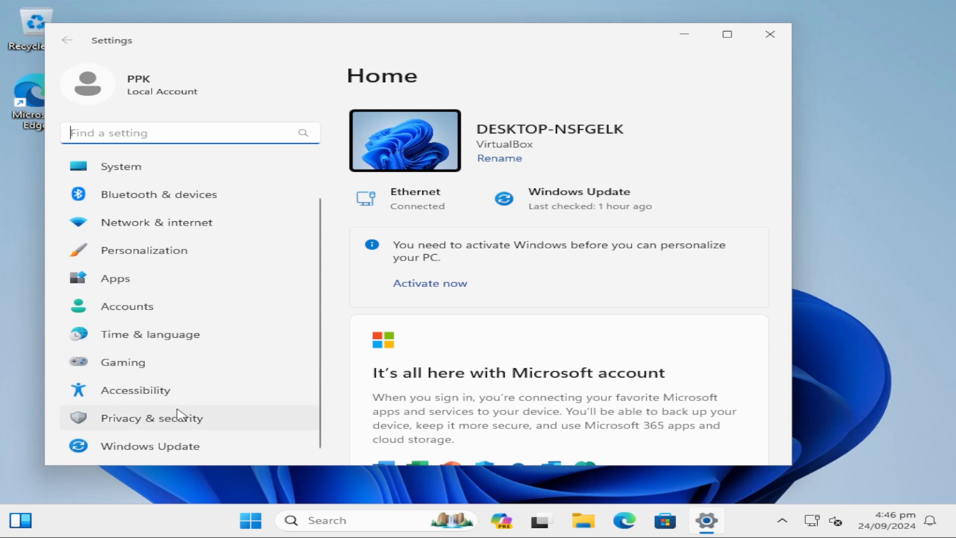
pyautogui.click(157, 428)
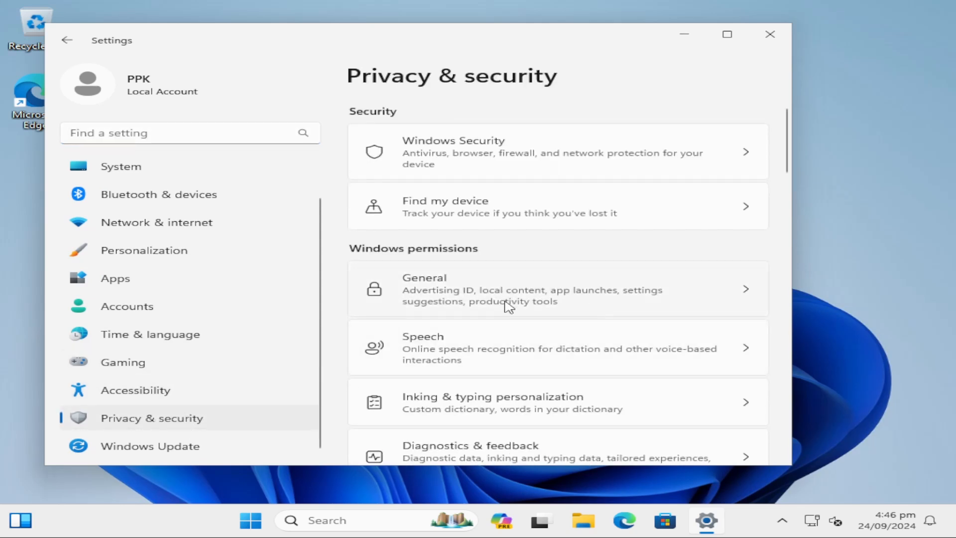
pyautogui.click(551, 297)
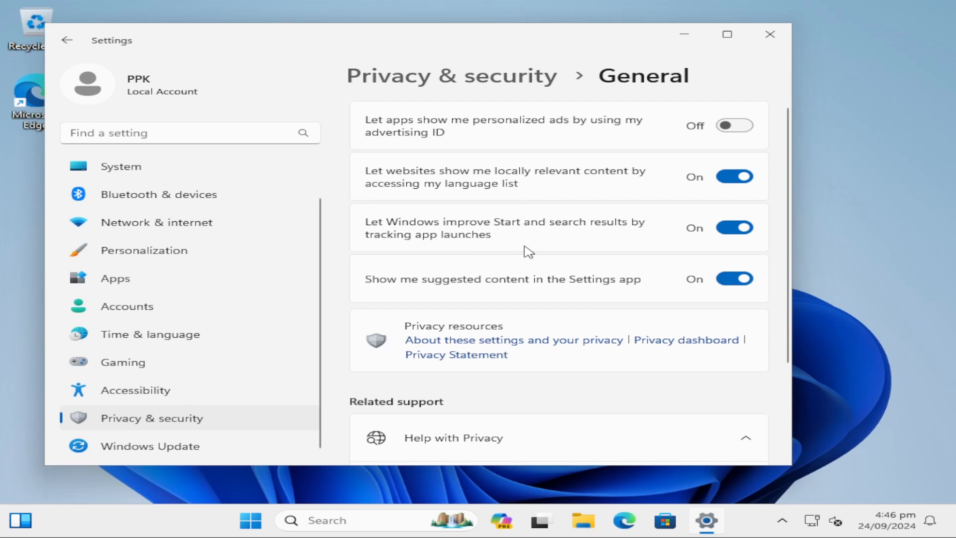
pyautogui.click(743, 184)
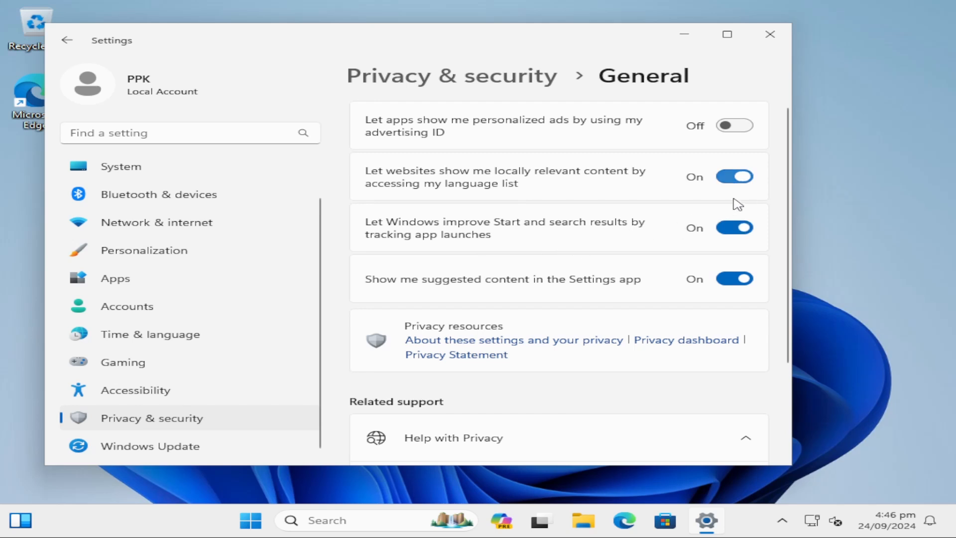
pyautogui.click(735, 229)
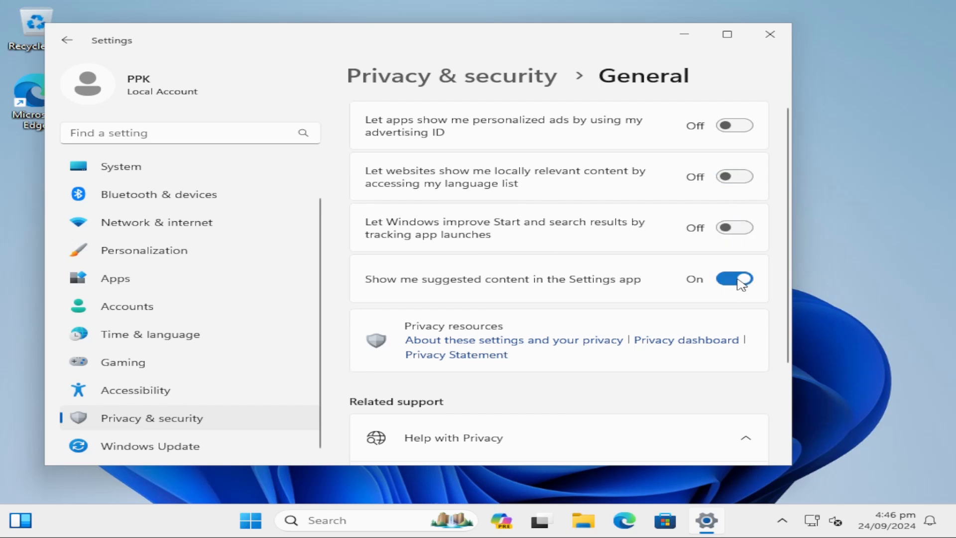
pyautogui.click(742, 277)
pyautogui.scroll(-3, 619, 309)
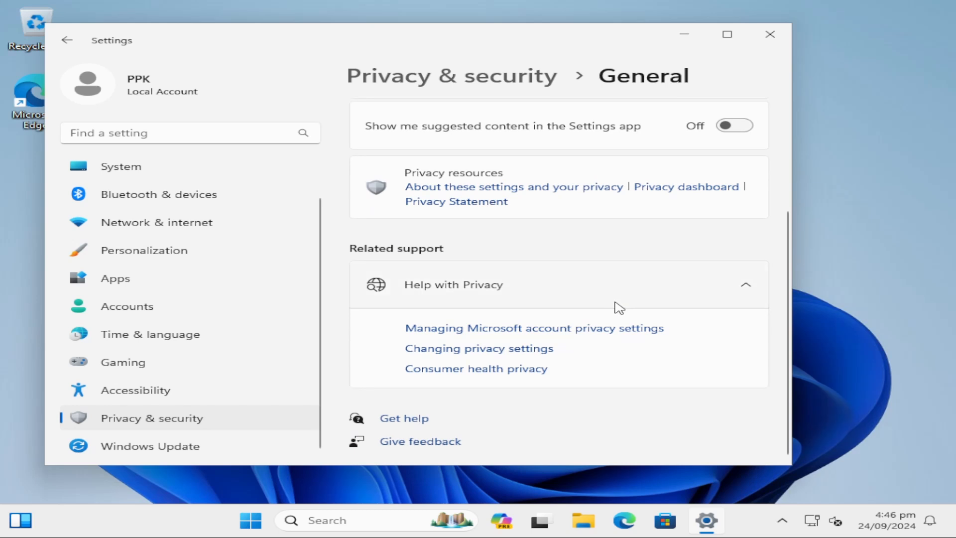
pyautogui.scroll(3, 619, 308)
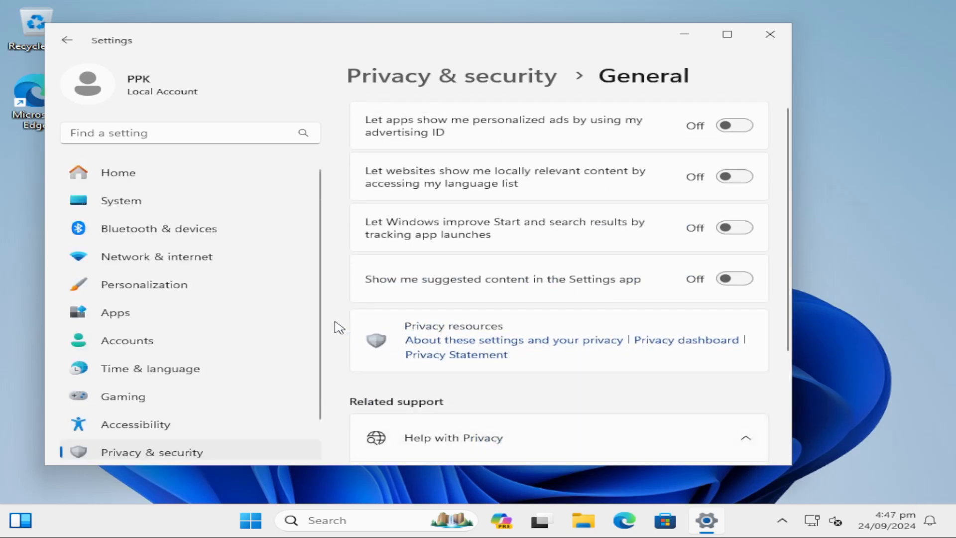
# - Turn off the custom inking and typing dictionary in the Privacy & security settings
pyautogui.scroll(-1, 294, 298)
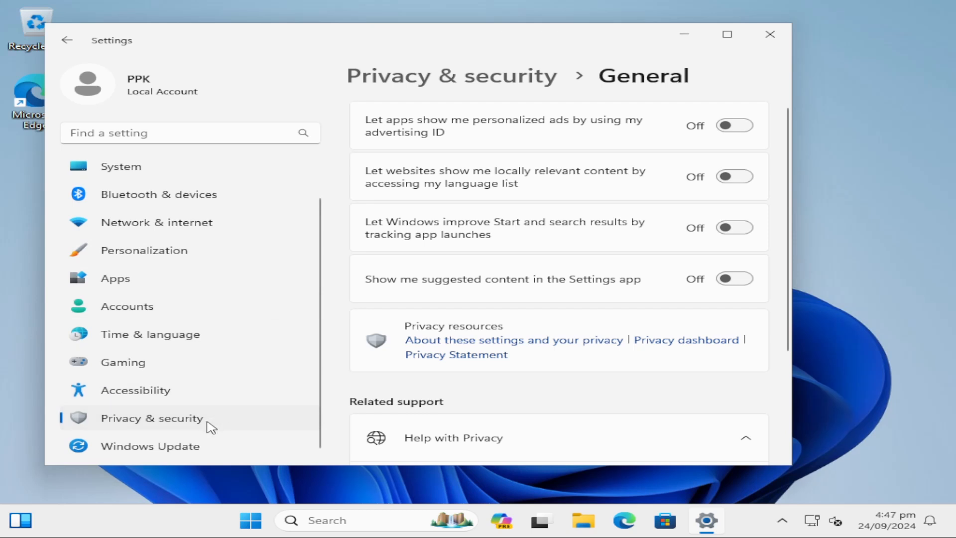
pyautogui.click(171, 421)
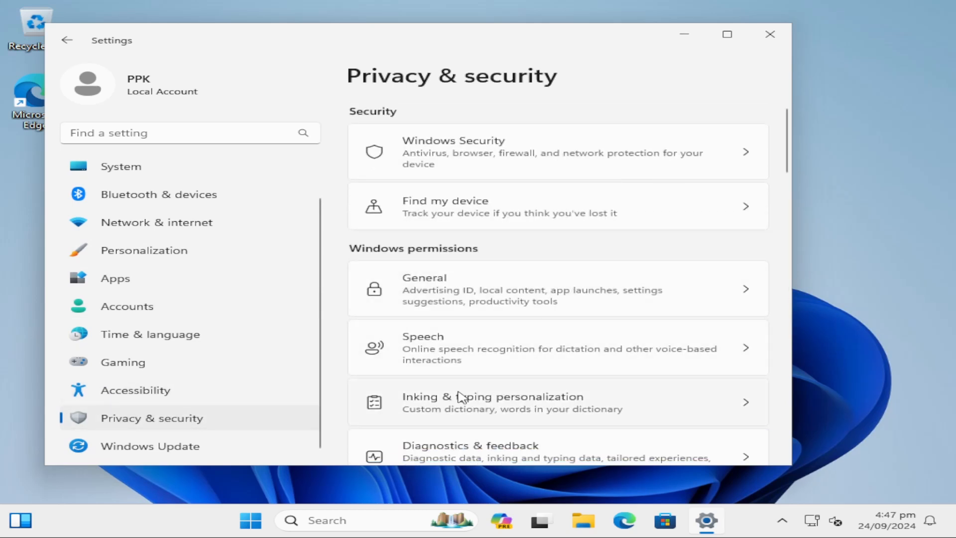
pyautogui.click(542, 408)
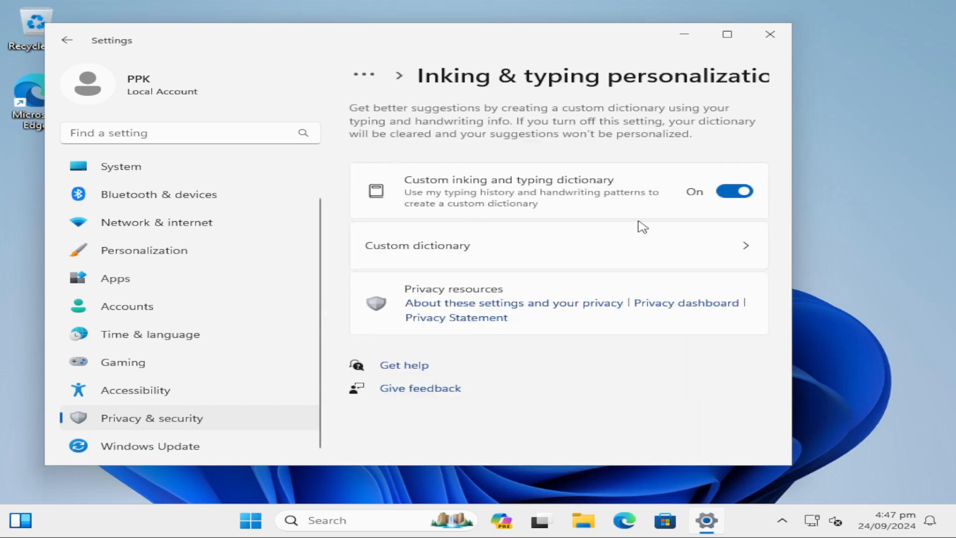
pyautogui.click(728, 202)
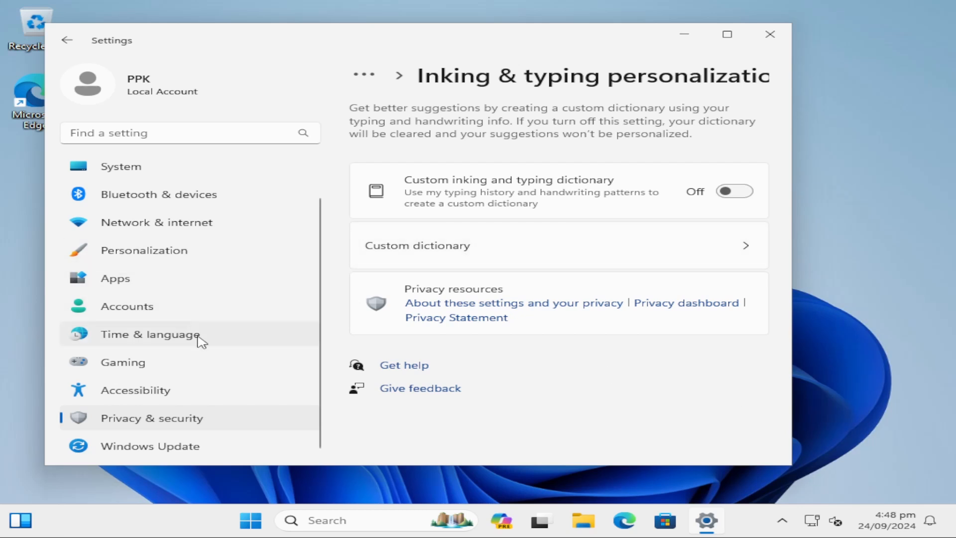
# - Open the Location app permissions under Privacy & security and examine location services, app access and location history options
pyautogui.click(165, 424)
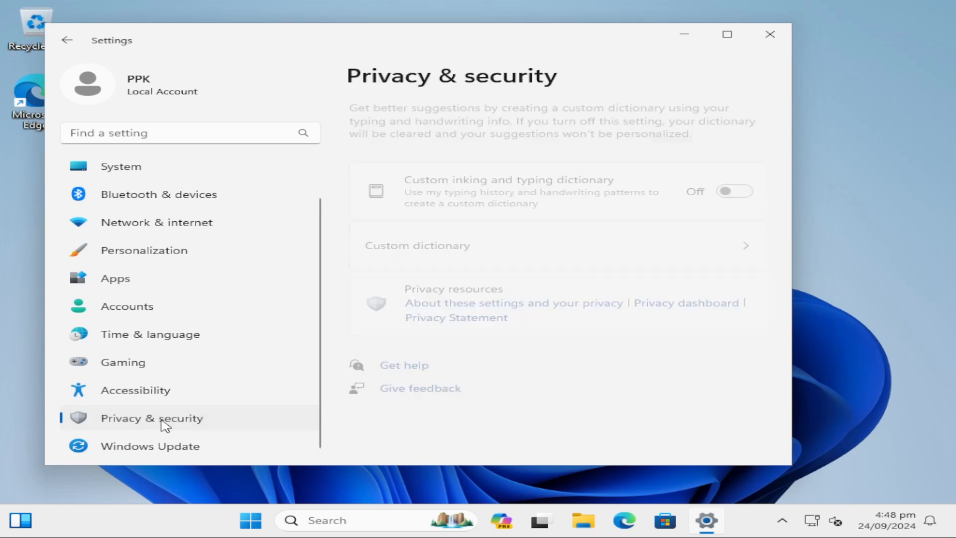
pyautogui.scroll(-4, 586, 315)
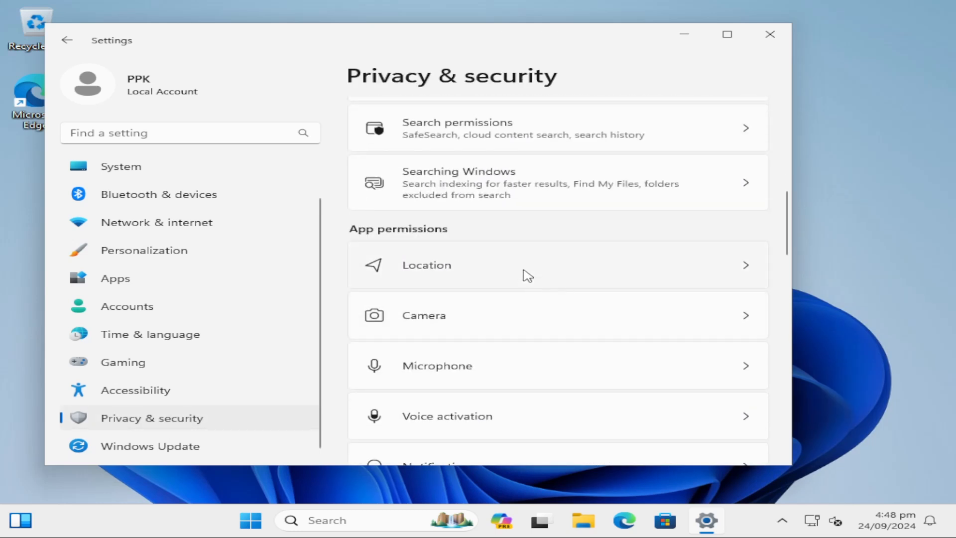
pyautogui.click(528, 276)
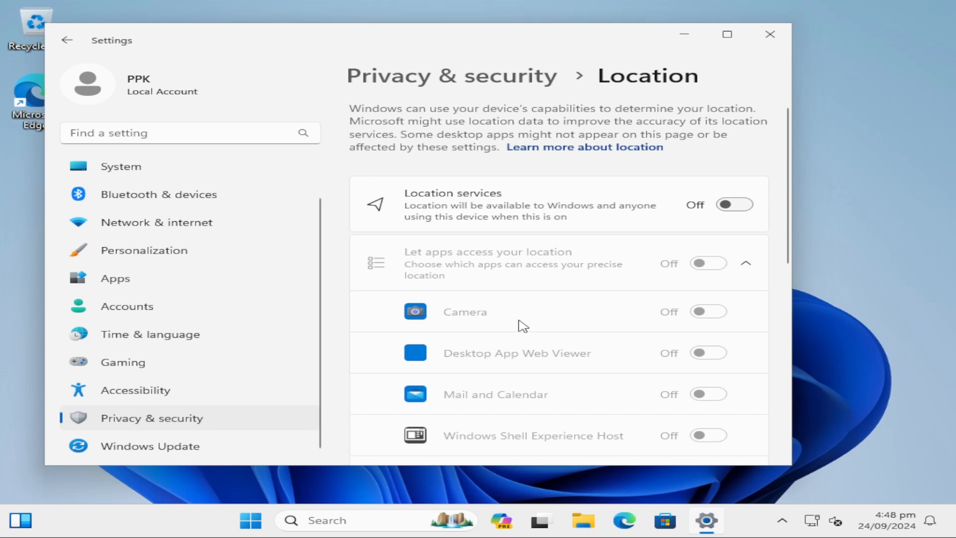
pyautogui.moveTo(441, 43); pyautogui.dragTo(486, 42)
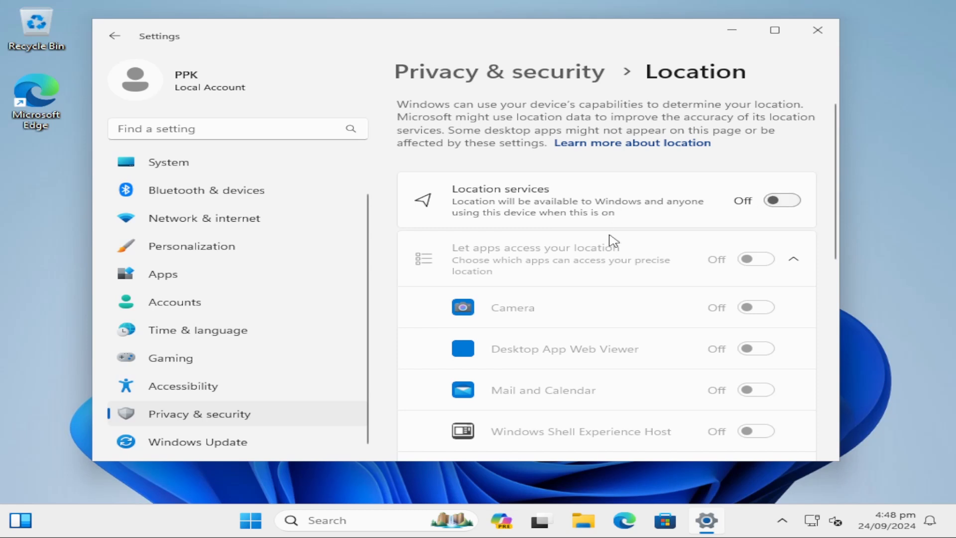
pyautogui.scroll(-5, 653, 316)
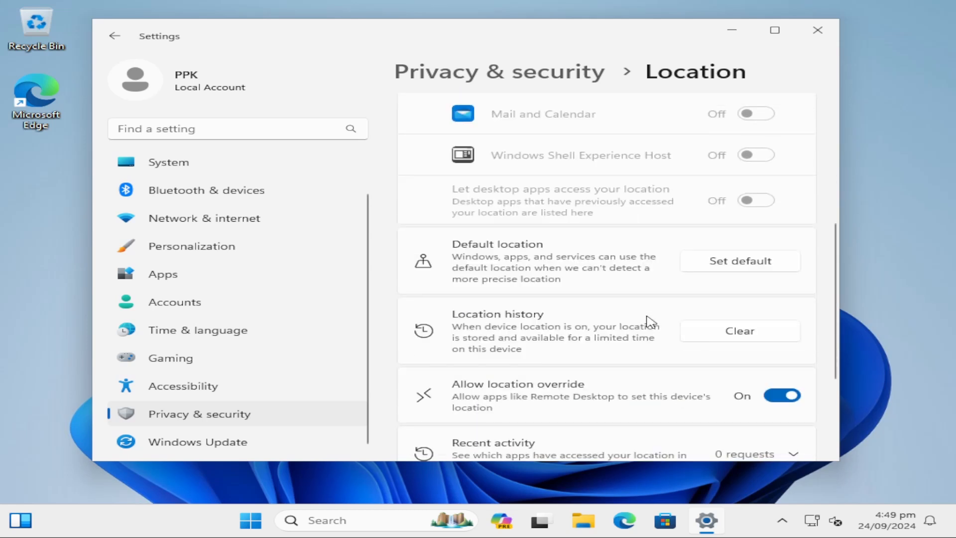
pyautogui.scroll(5, 648, 321)
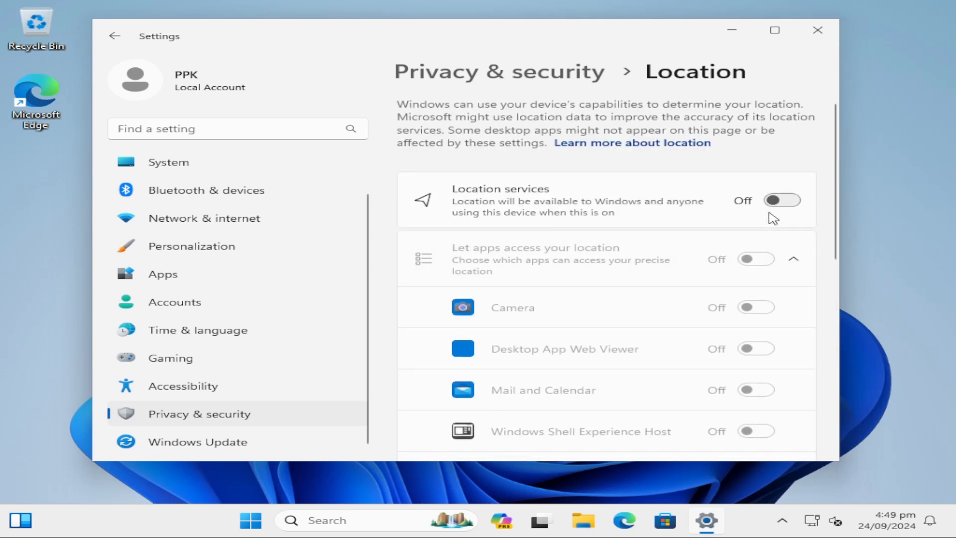
# - Check the remaining location options, open Diagnostics & feedback and examine the optional diagnostic data and tailored experiences settings
pyautogui.scroll(-1, 670, 304)
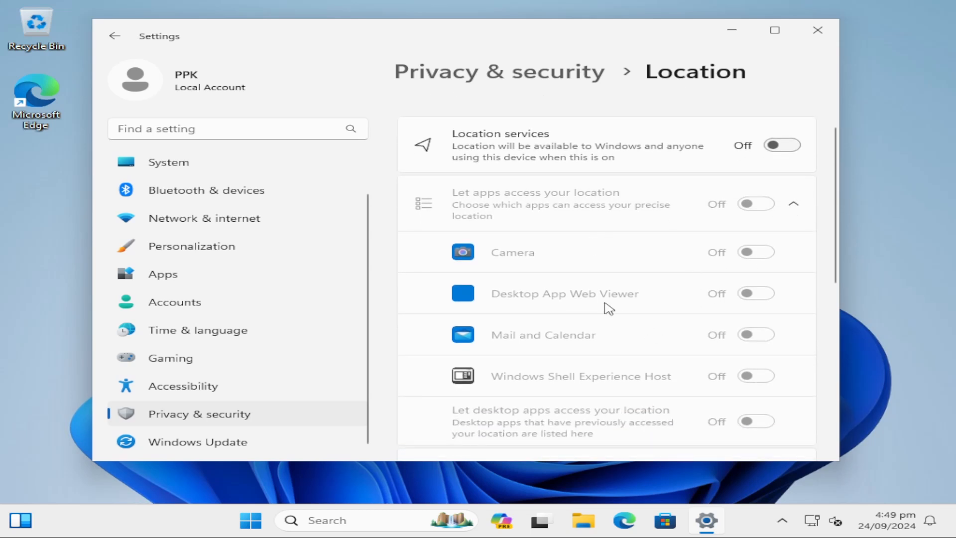
pyautogui.scroll(-8, 609, 308)
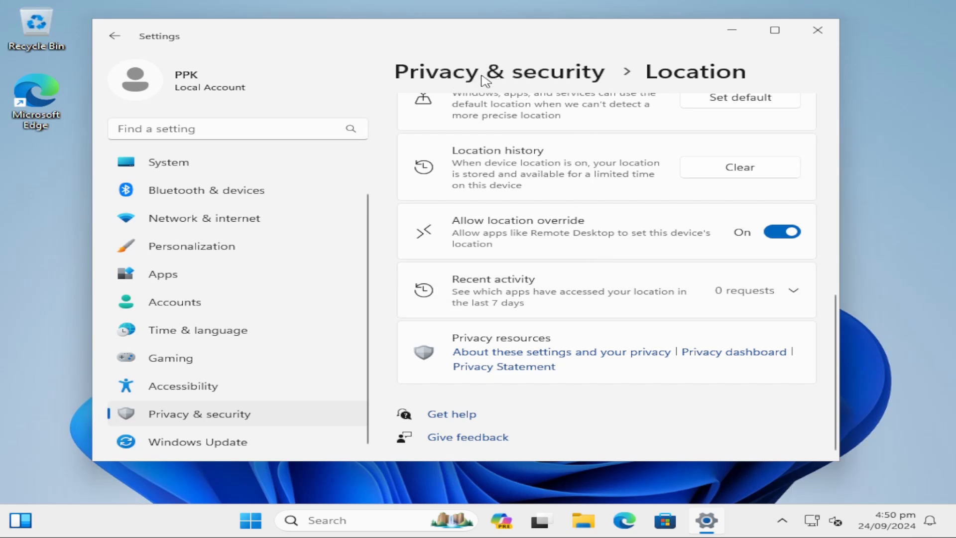
pyautogui.click(498, 74)
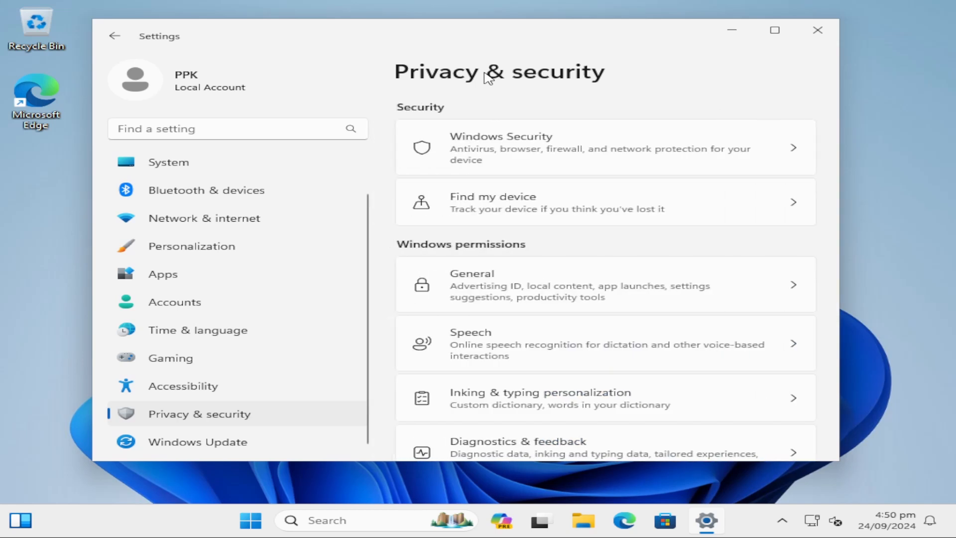
pyautogui.scroll(-2, 672, 288)
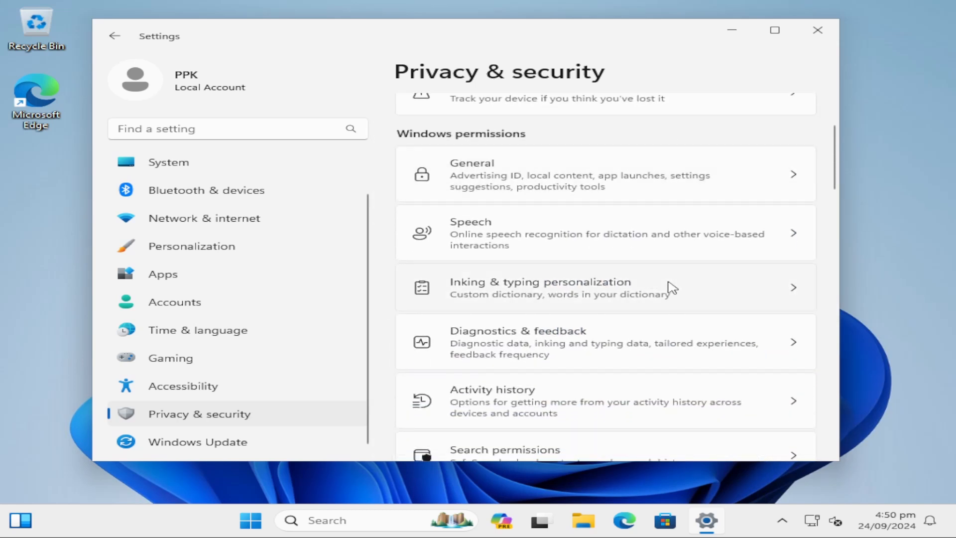
pyautogui.click(556, 347)
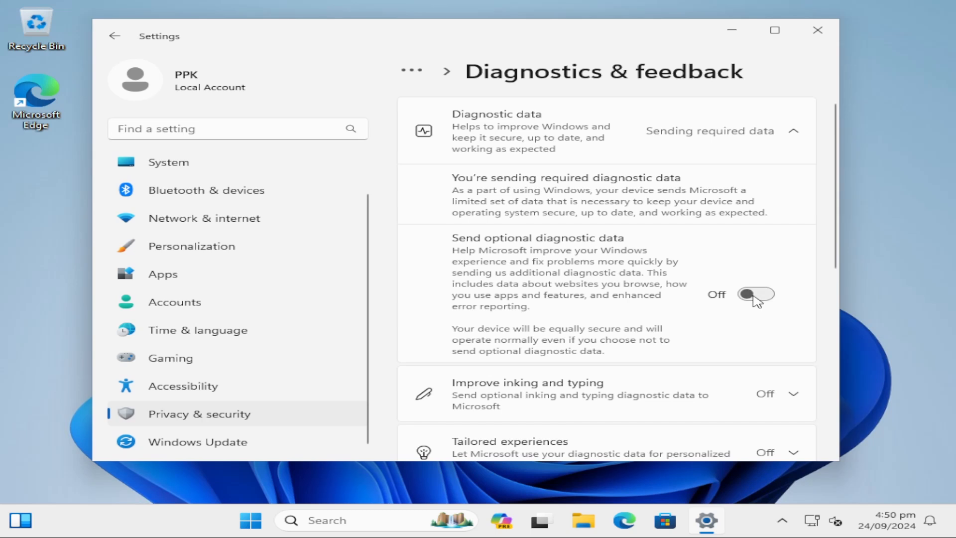
pyautogui.scroll(-3, 678, 340)
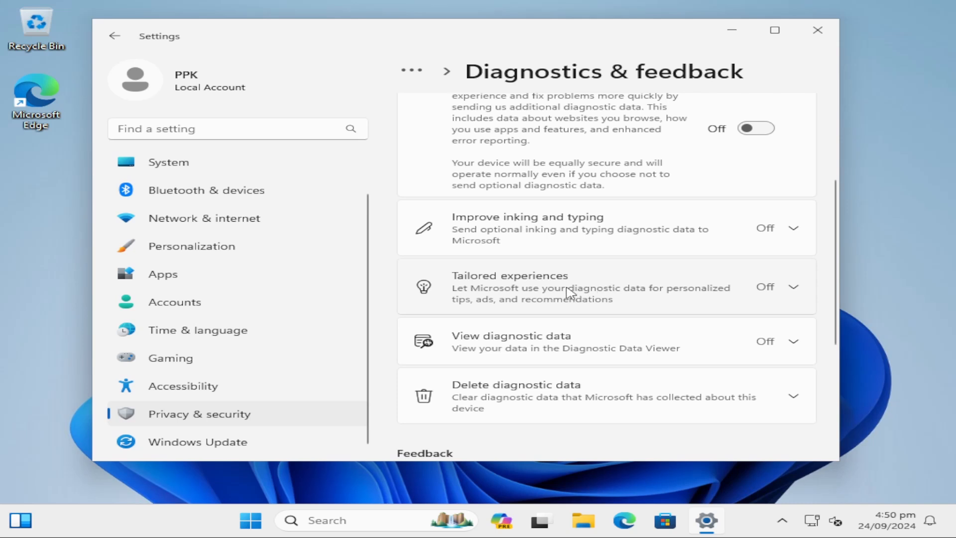
pyautogui.click(650, 294)
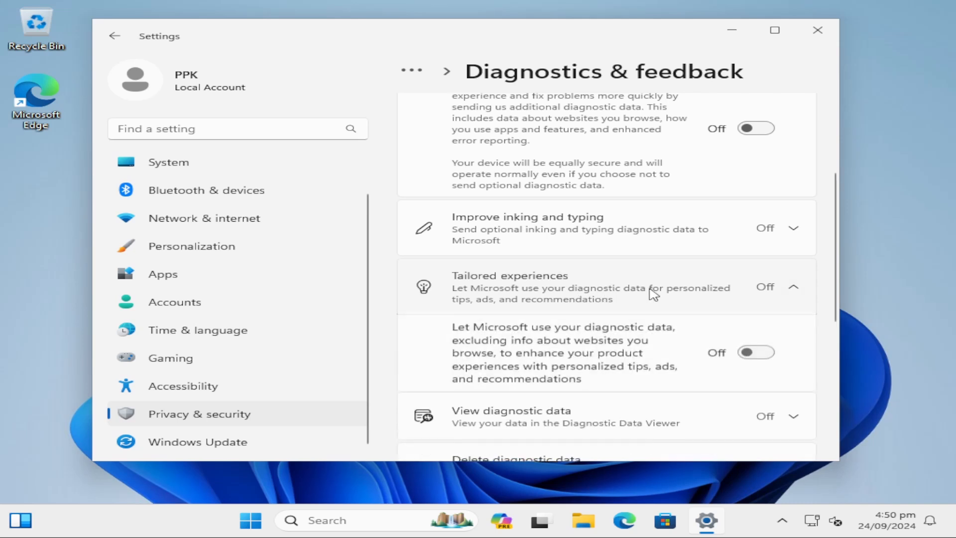
pyautogui.click(605, 293)
# - Set the feedback frequency in Diagnostics & feedback to Never
pyautogui.scroll(-1, 658, 311)
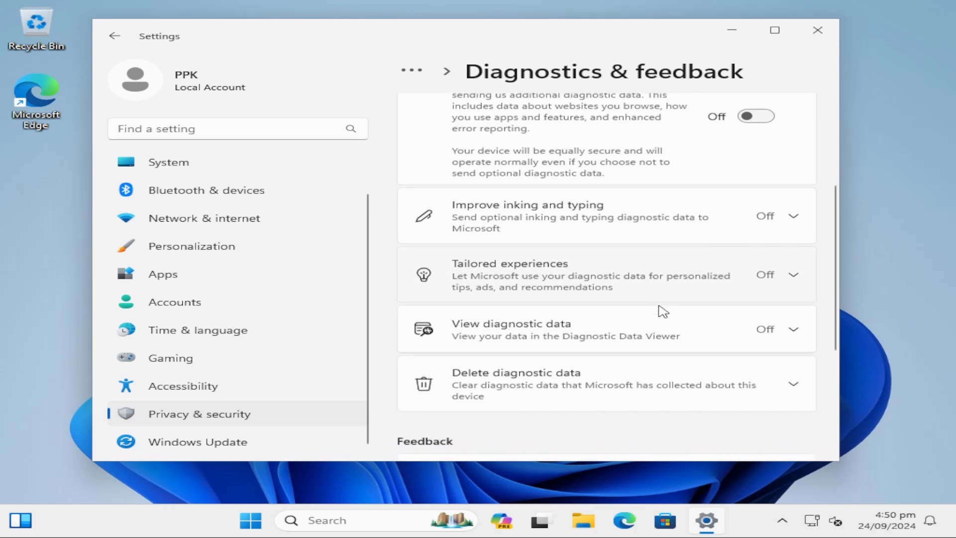
pyautogui.scroll(-2, 662, 311)
pyautogui.scroll(-2, 663, 311)
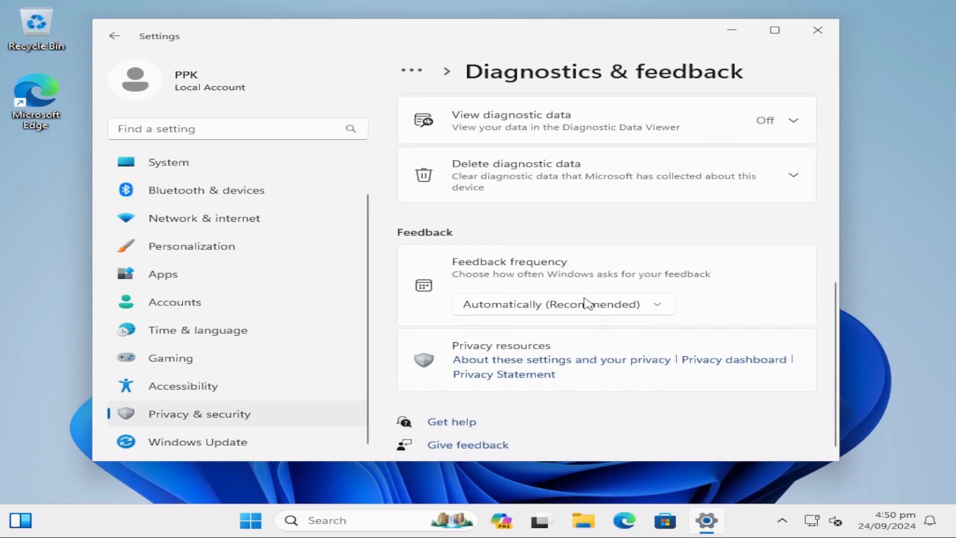
pyautogui.click(663, 307)
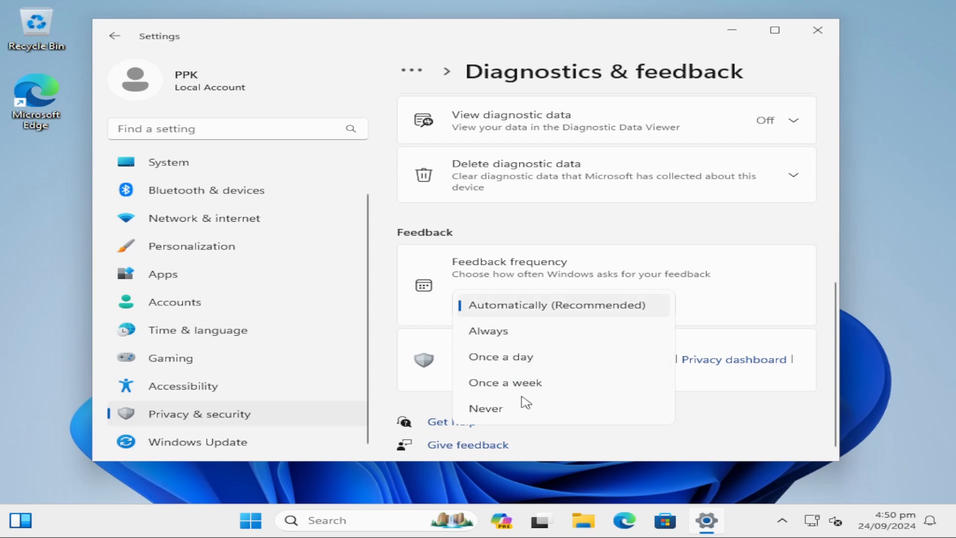
pyautogui.click(522, 405)
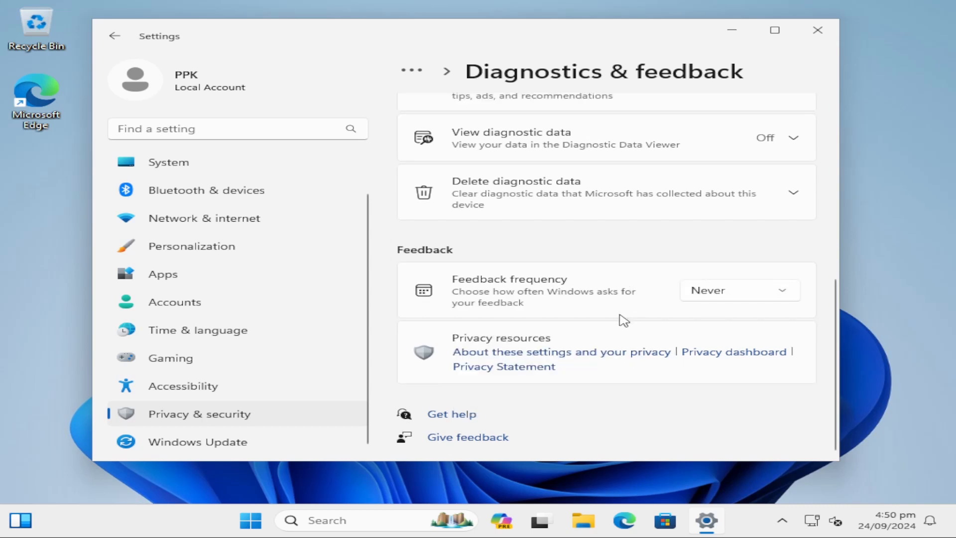
# - Delete the diagnostic data Microsoft has collected about this device and close Settings
pyautogui.scroll(1, 599, 323)
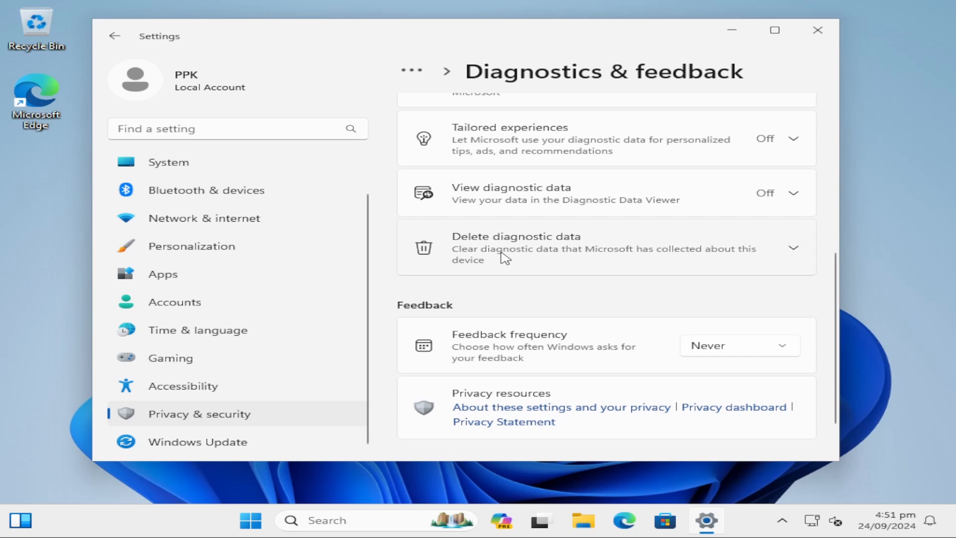
pyautogui.click(794, 249)
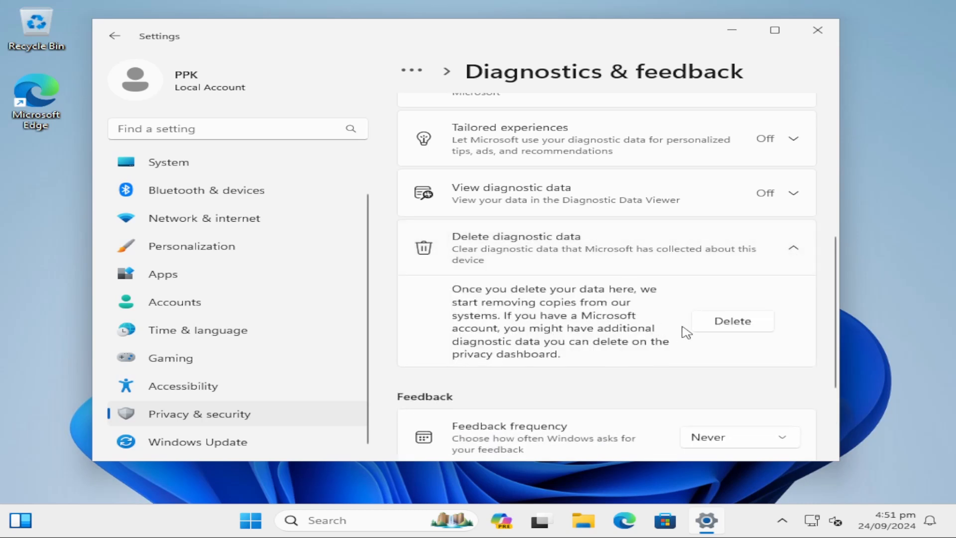
pyautogui.click(717, 329)
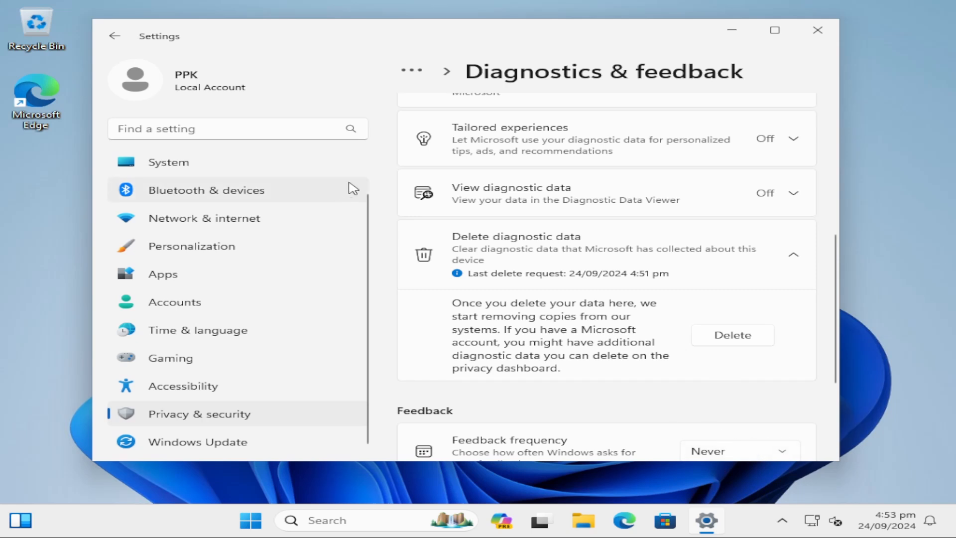
pyautogui.click(818, 30)
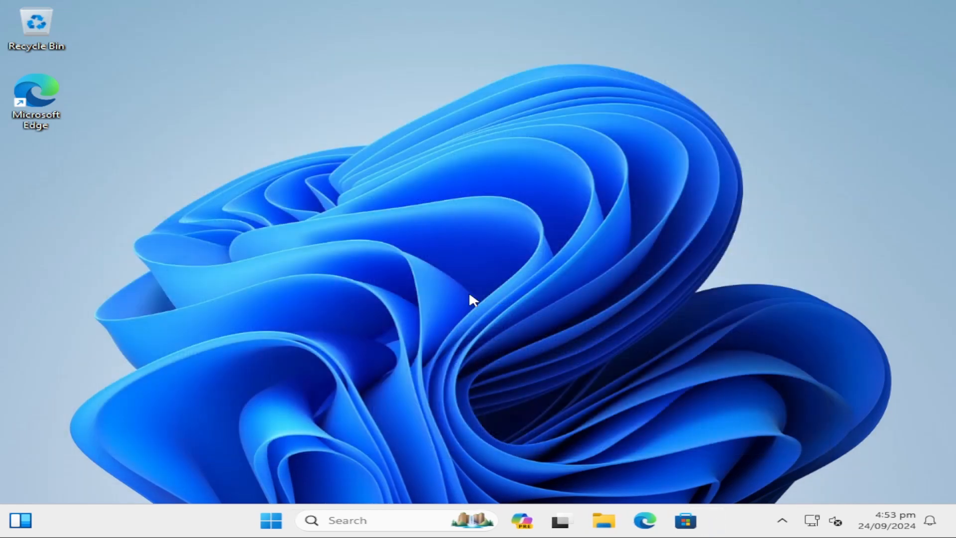
# - Search Windows for the Services console, open it and move its window slightly
pyautogui.click(369, 518)
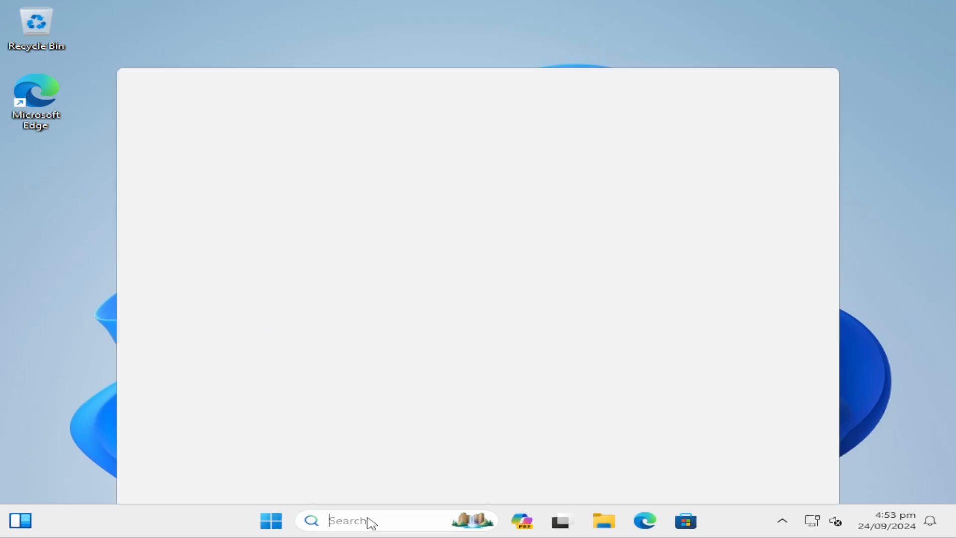
pyautogui.write('ser')
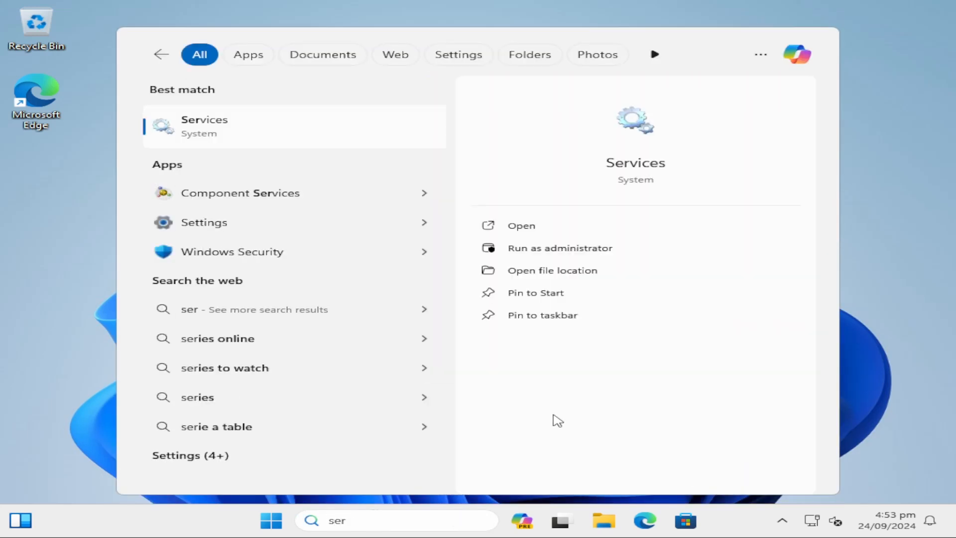
pyautogui.click(268, 135)
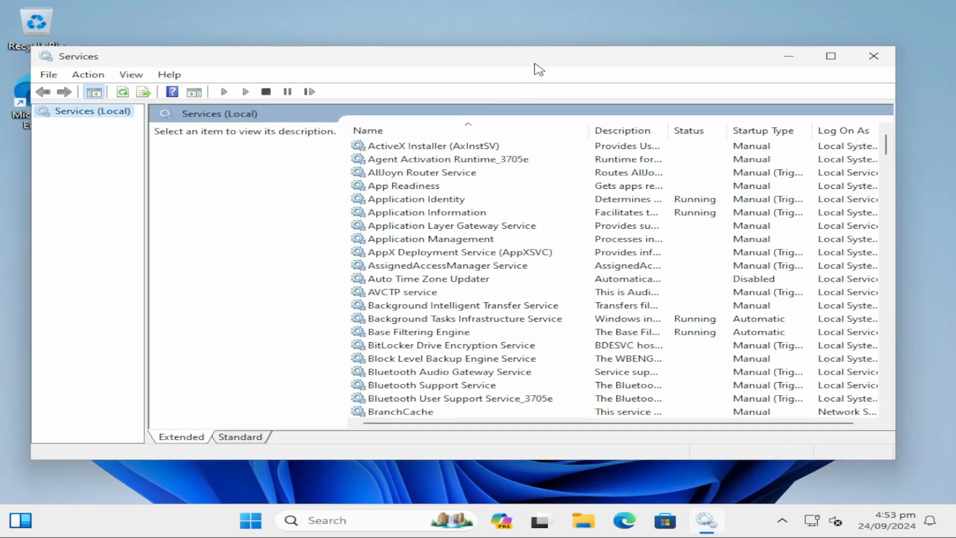
pyautogui.moveTo(537, 66); pyautogui.dragTo(531, 60)
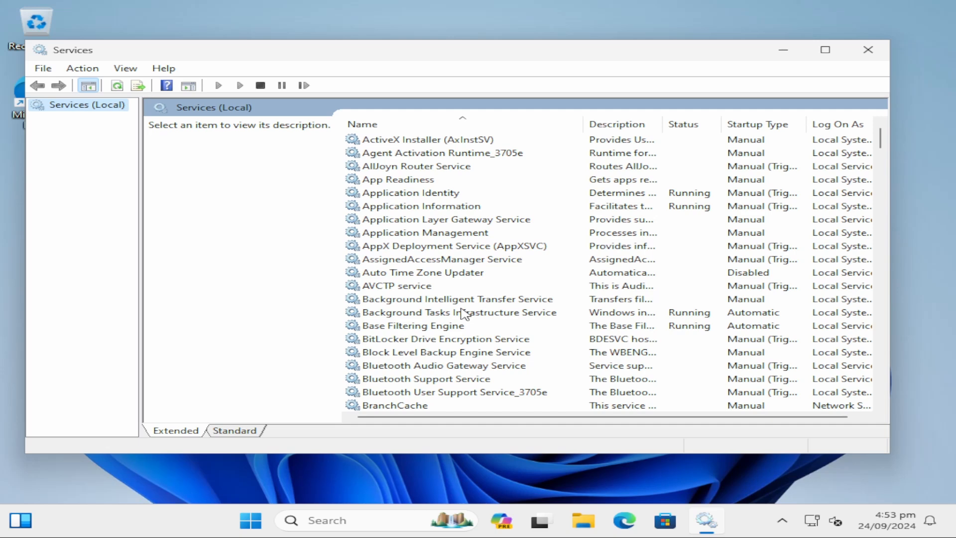
# - Set the Connected User Experiences and Telemetry service's startup type to Disabled, stop the service, apply the change and close Services
pyautogui.scroll(-4, 466, 324)
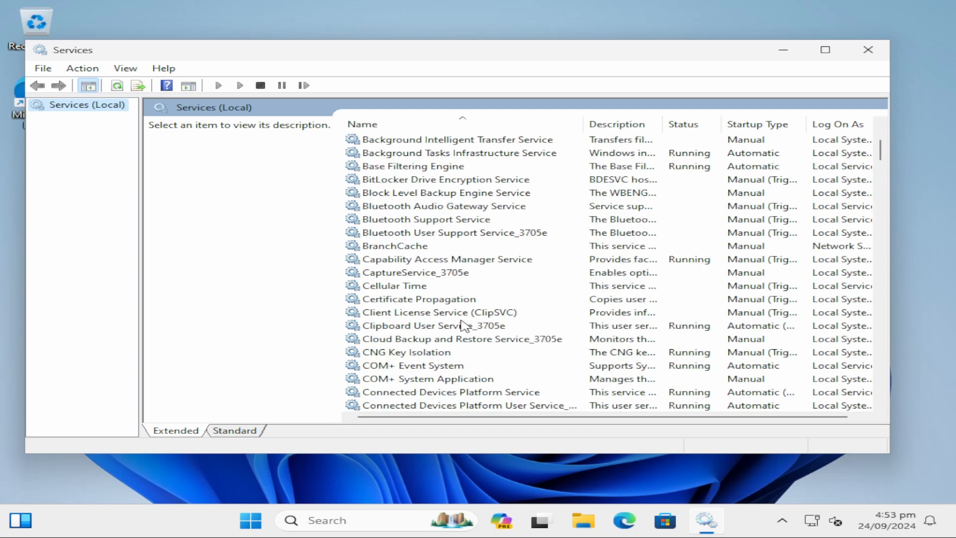
pyautogui.scroll(-3, 443, 316)
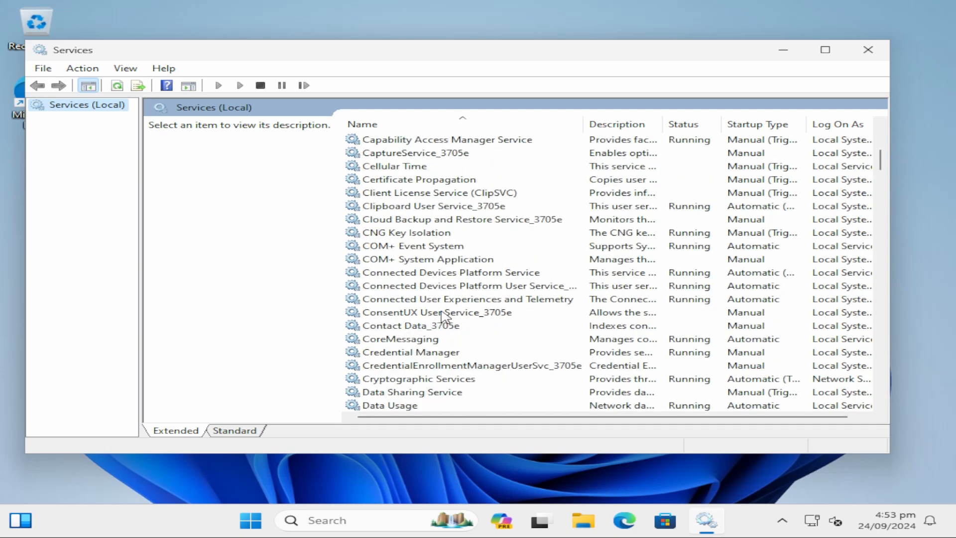
pyautogui.scroll(-2, 444, 316)
pyautogui.scroll(1, 445, 316)
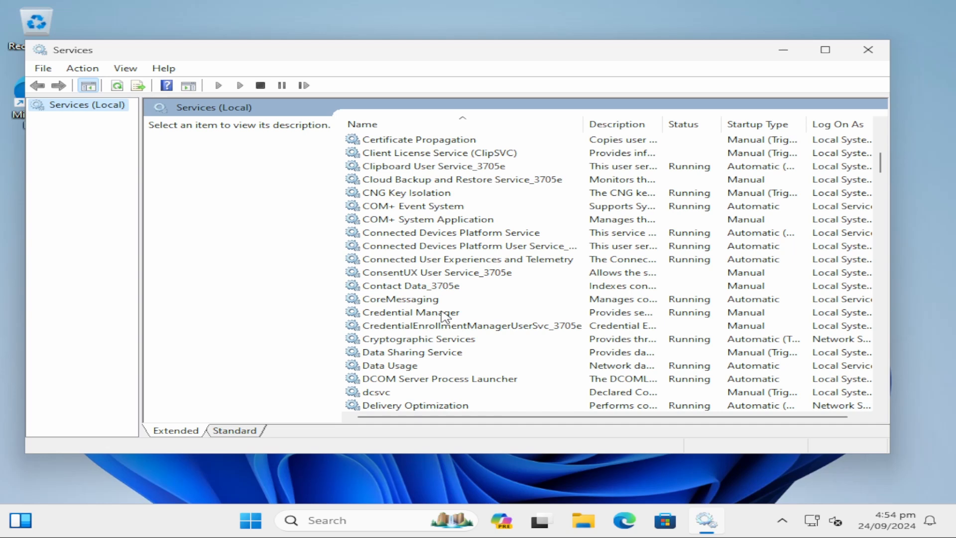
pyautogui.doubleClick(501, 261)
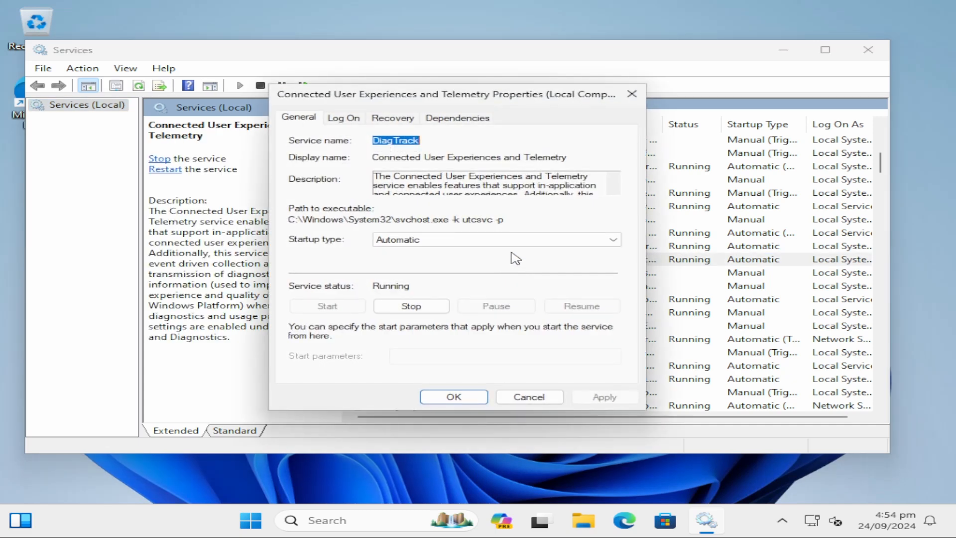
pyautogui.click(529, 240)
pyautogui.click(472, 284)
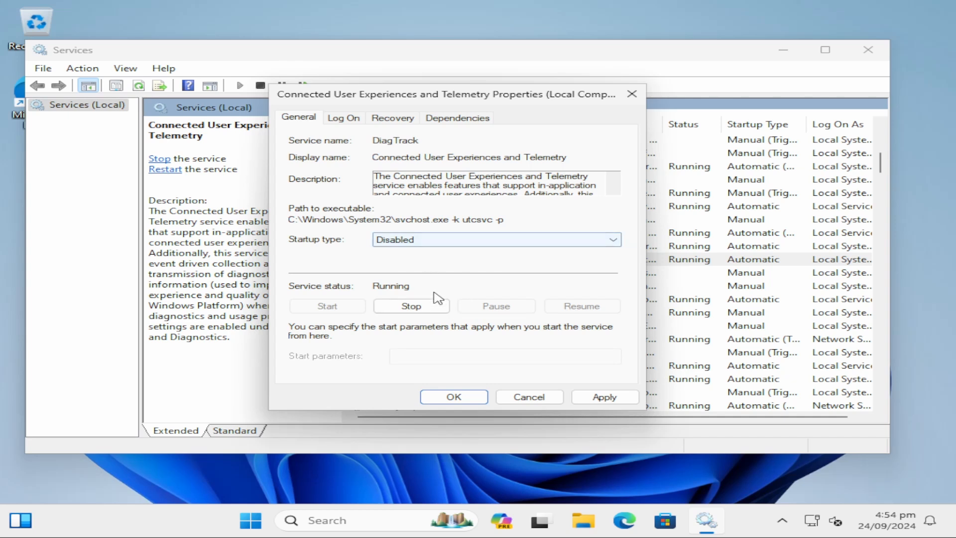
pyautogui.click(418, 307)
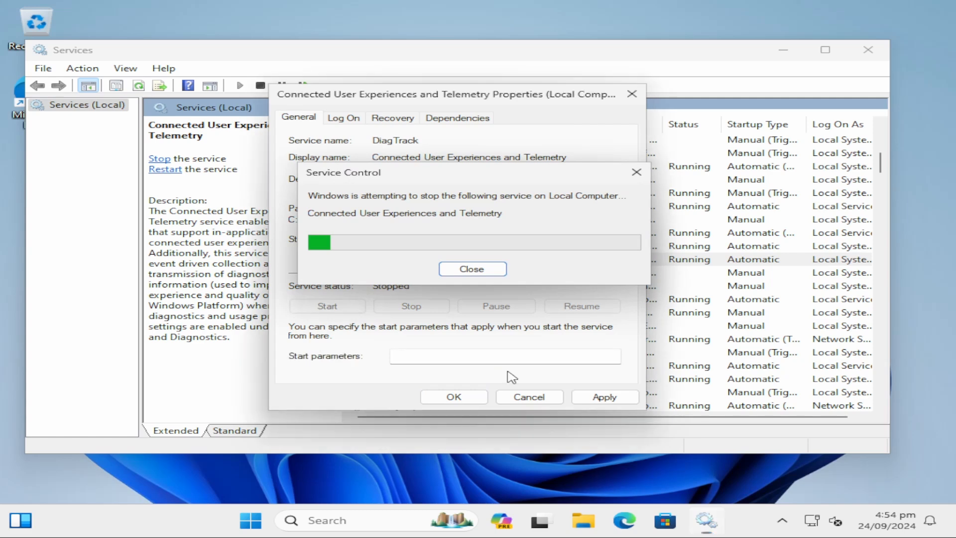
pyautogui.click(604, 397)
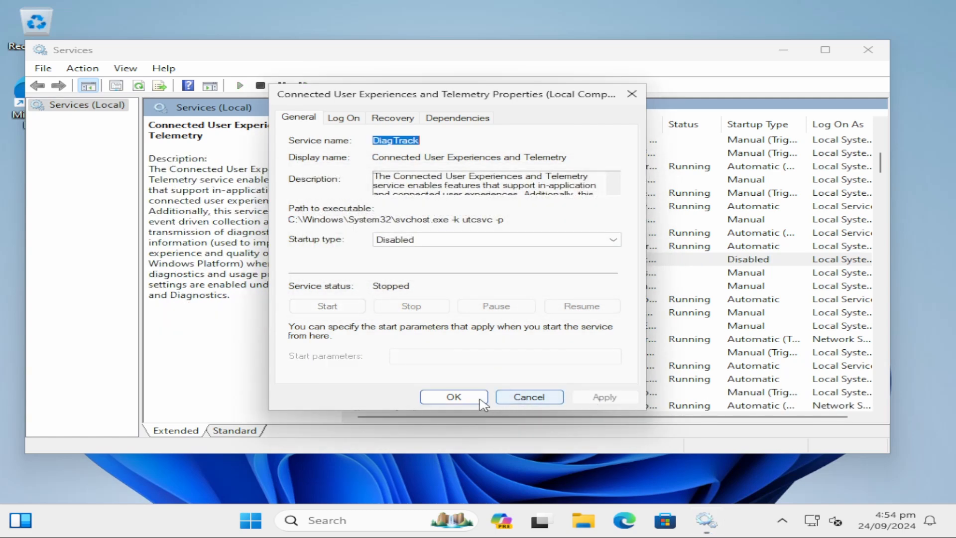
pyautogui.click(453, 396)
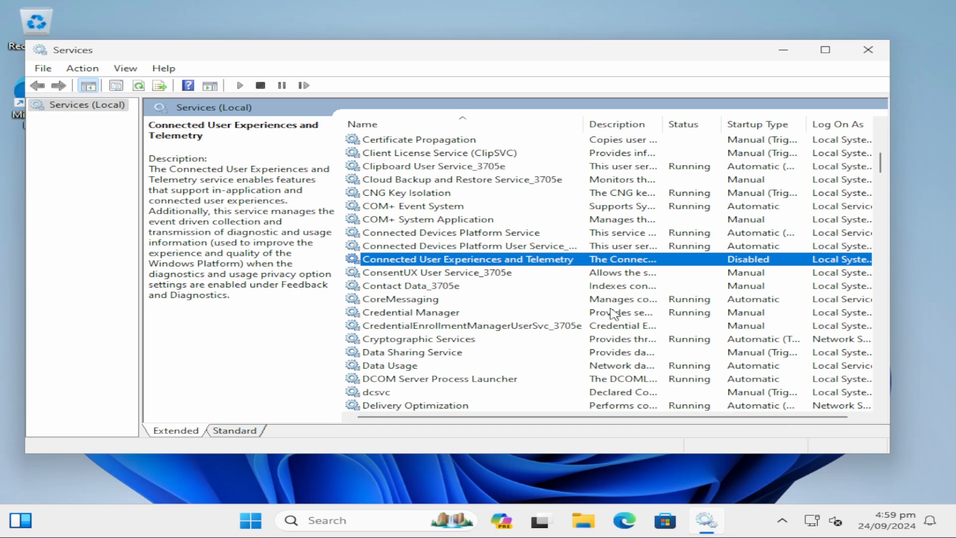
pyautogui.click(866, 51)
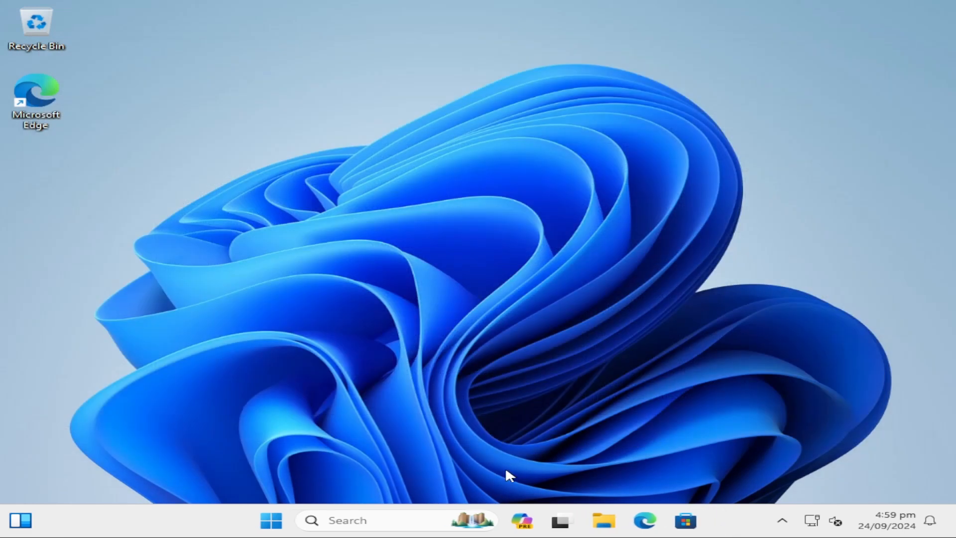
# - Search Windows for Task Scheduler, open it and expand the Task Scheduler Library
pyautogui.click(368, 526)
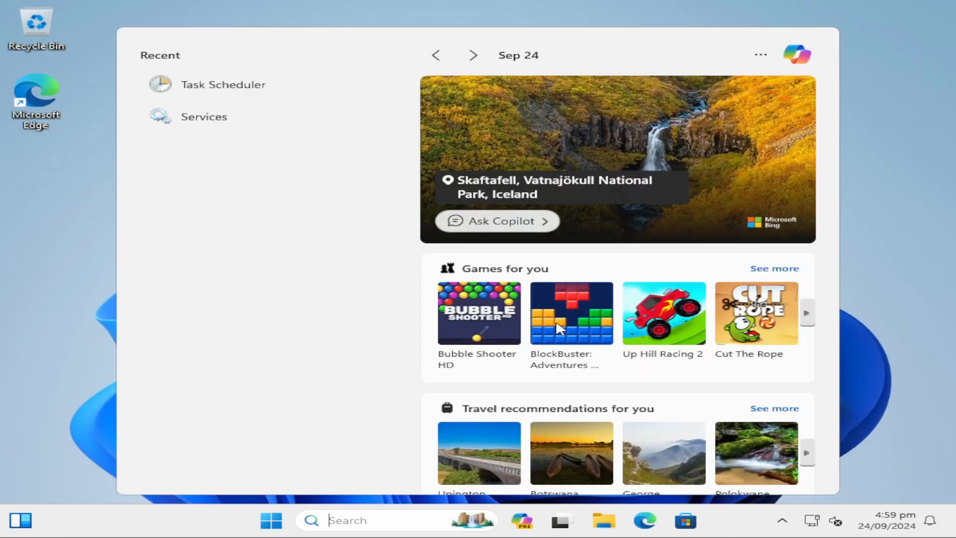
pyautogui.write('ta')
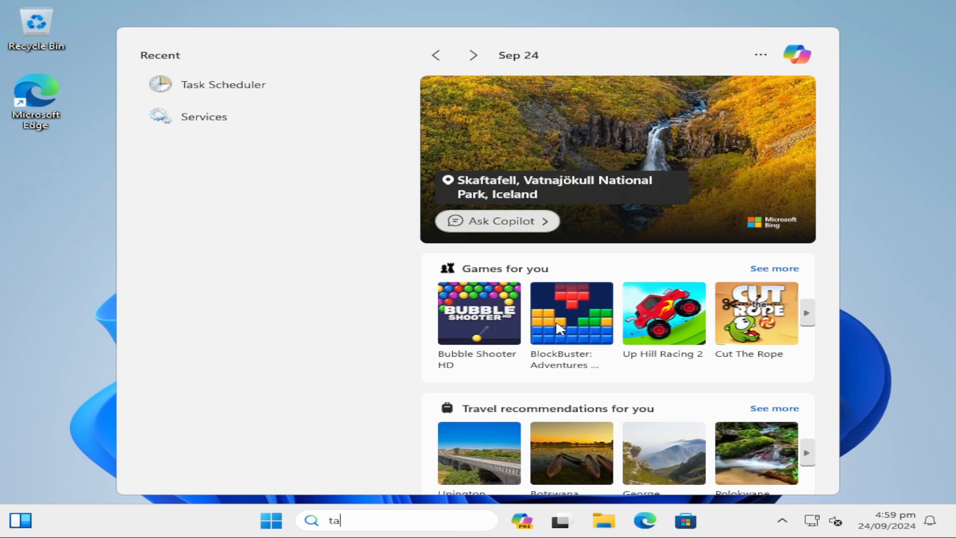
pyautogui.write('sk ss')
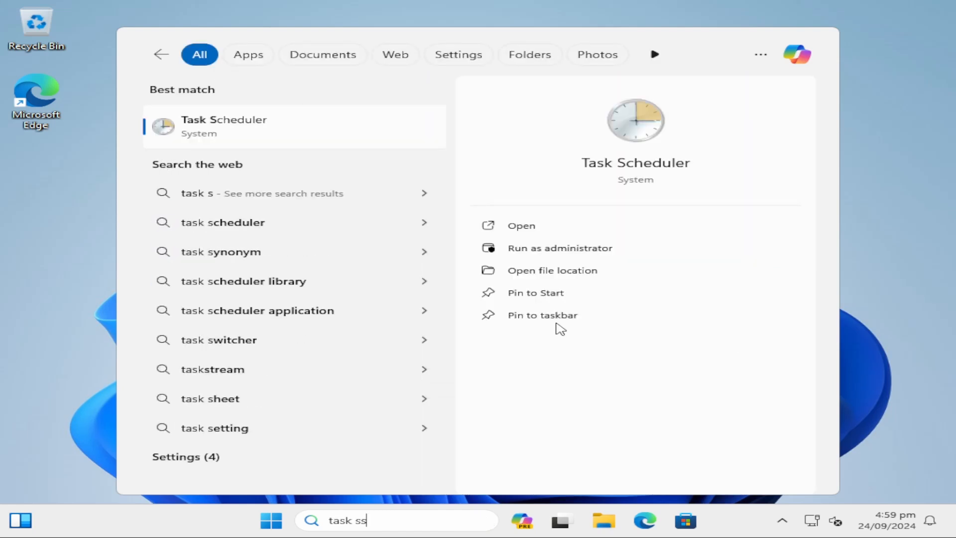
pyautogui.write('ch')
pyautogui.press('BackSpace')
pyautogui.press('BackSpace')
pyautogui.press('BackSpace')
pyautogui.write('ch')
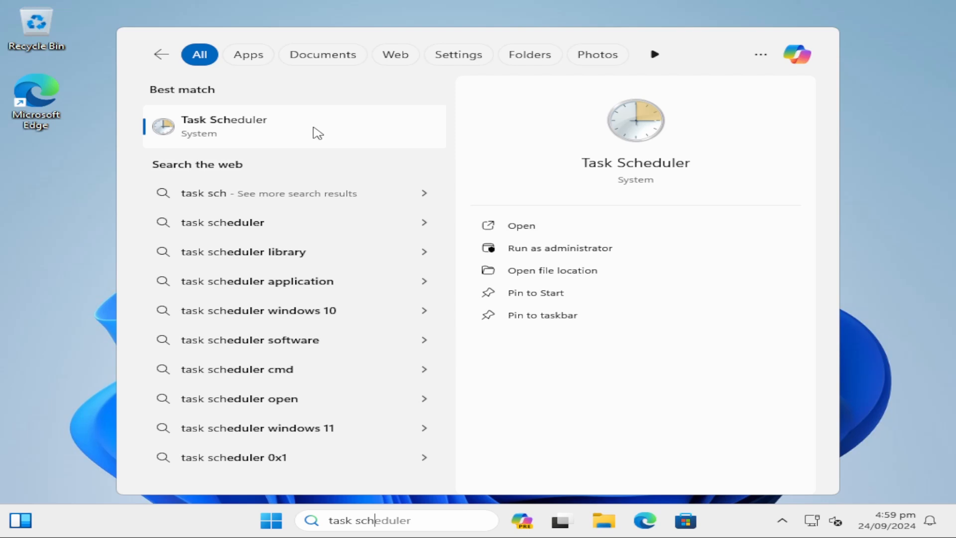
pyautogui.click(318, 134)
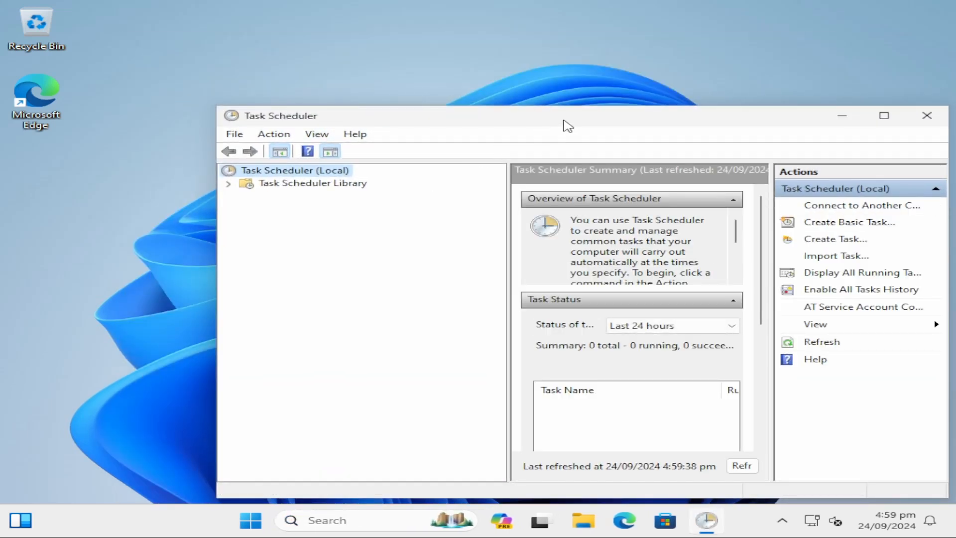
pyautogui.moveTo(566, 121); pyautogui.dragTo(485, 89)
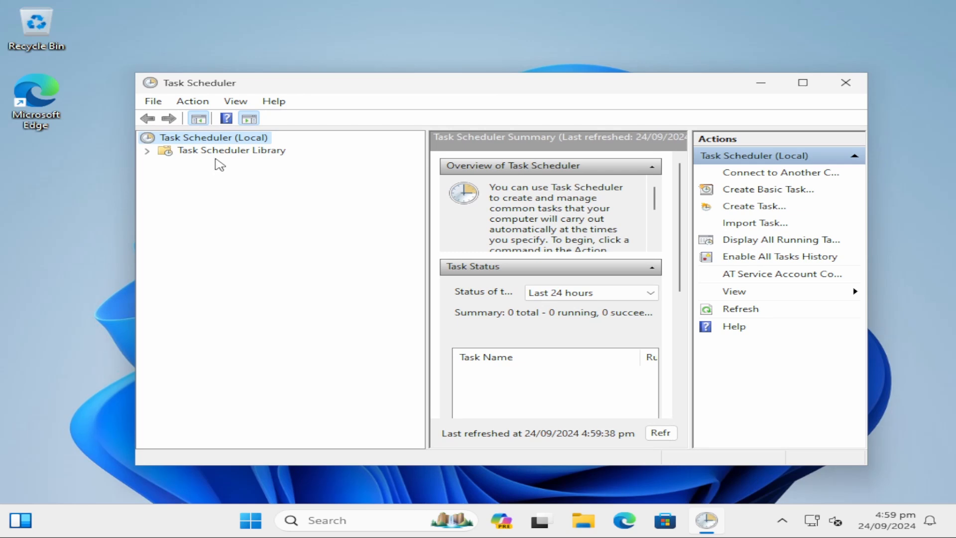
pyautogui.click(146, 150)
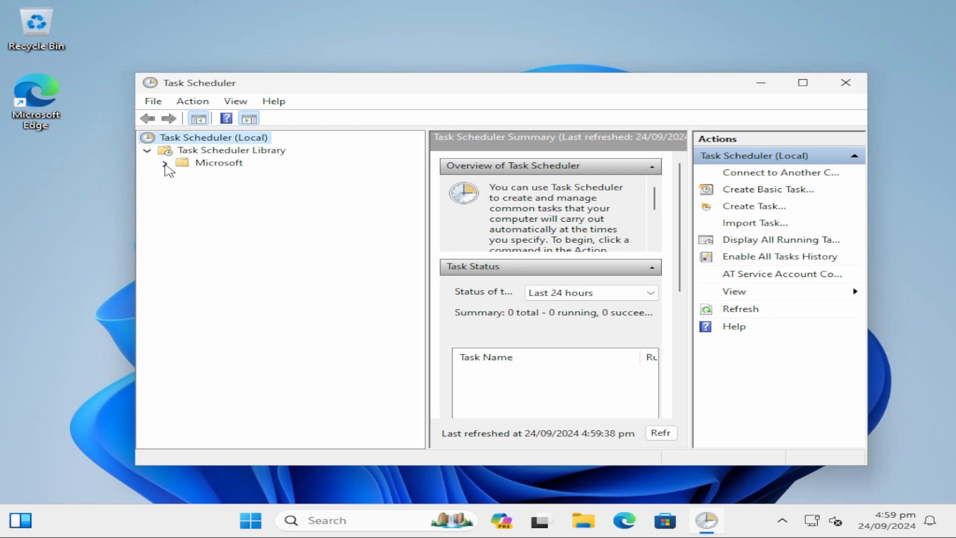
# - Open the Application Experience folder under Microsoft > Windows and disable all its scheduled tasks, dismissing the permission message
pyautogui.click(165, 163)
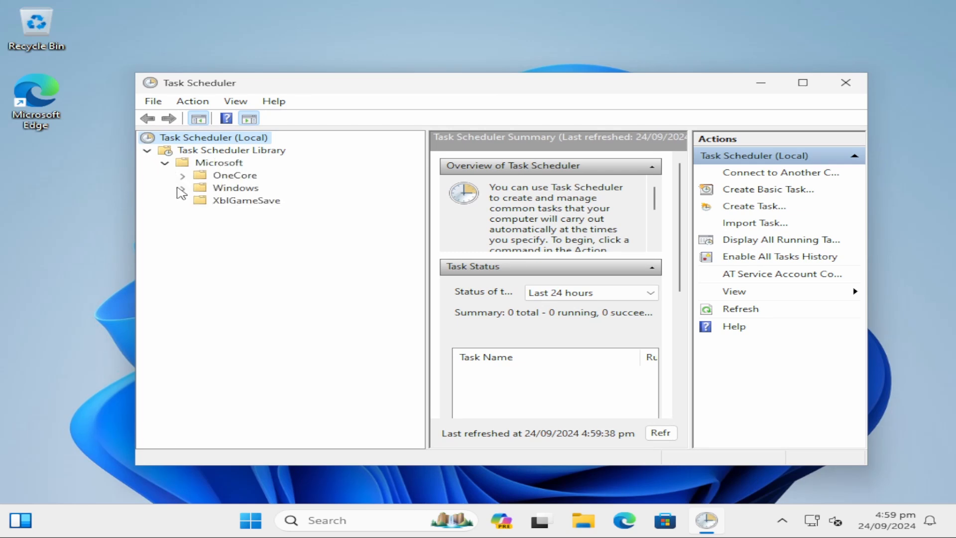
pyautogui.click(180, 188)
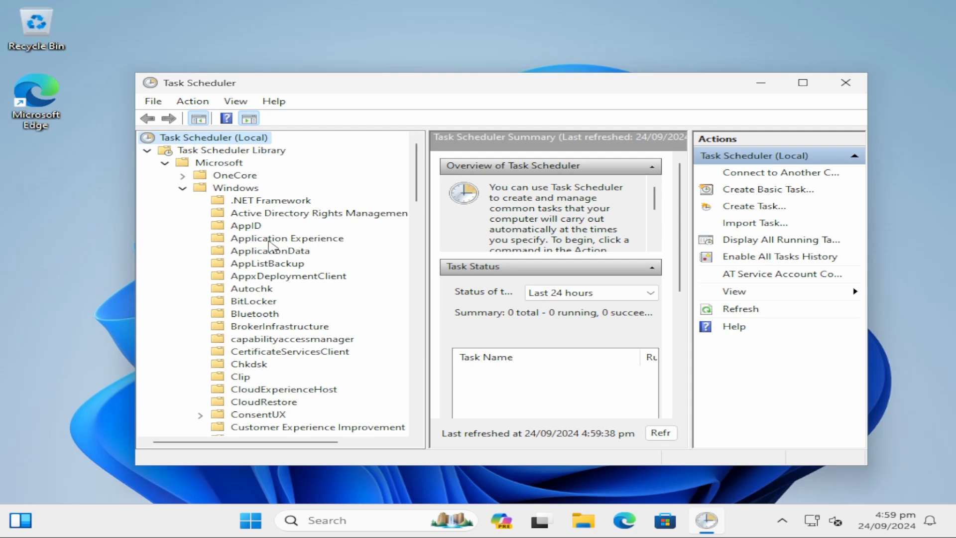
pyautogui.click(267, 239)
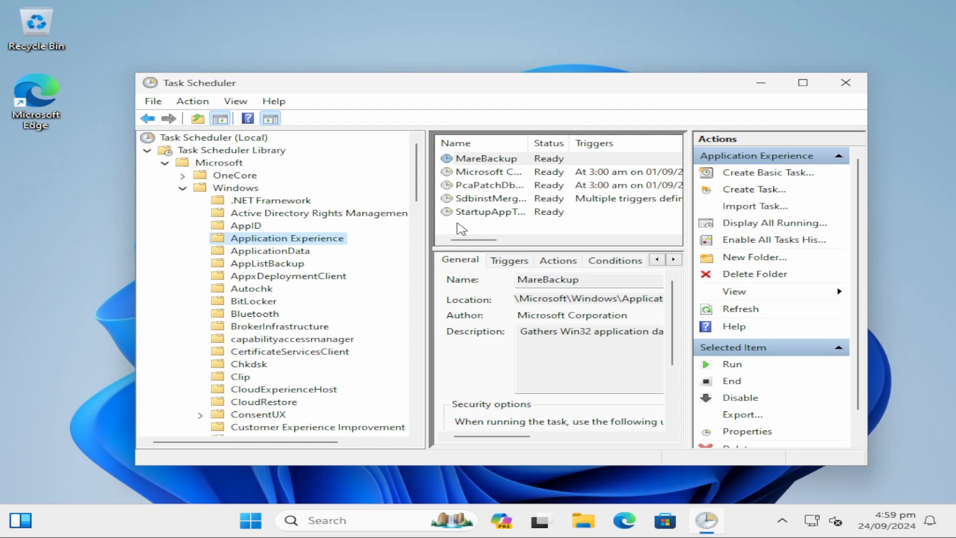
pyautogui.moveTo(461, 229); pyautogui.dragTo(527, 162)
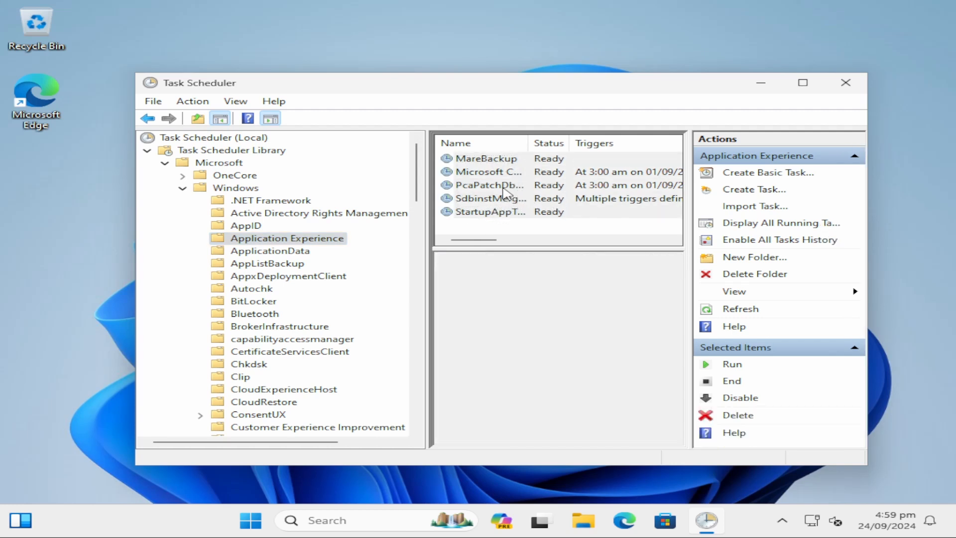
pyautogui.rightClick(492, 181)
pyautogui.click(547, 223)
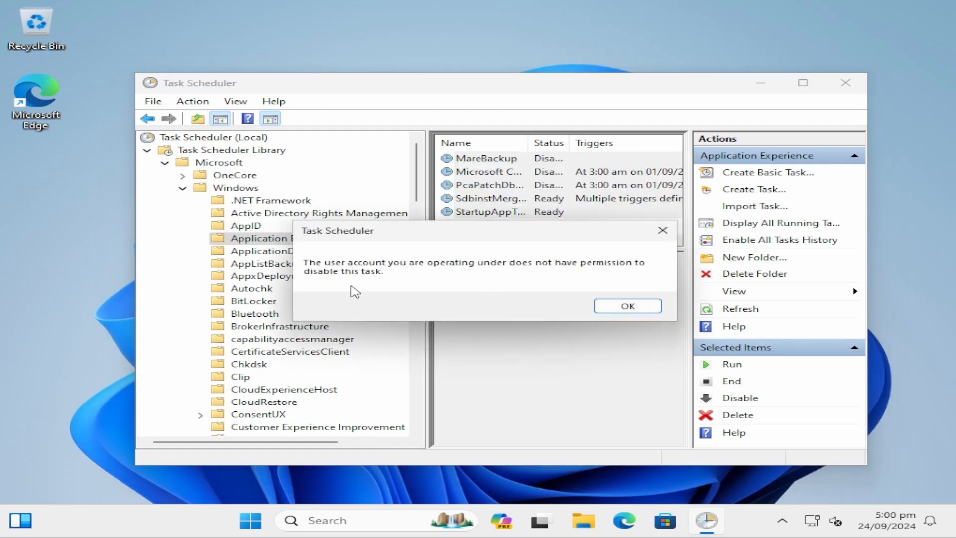
pyautogui.moveTo(550, 235); pyautogui.dragTo(493, 237)
pyautogui.click(560, 300)
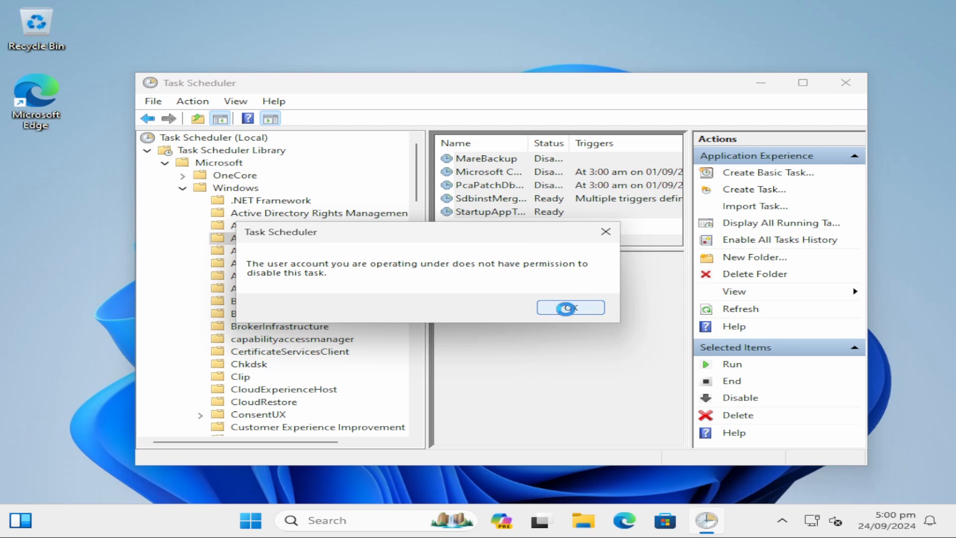
# - View the properties of the MareBackup task and close them without changes
pyautogui.rightClick(519, 198)
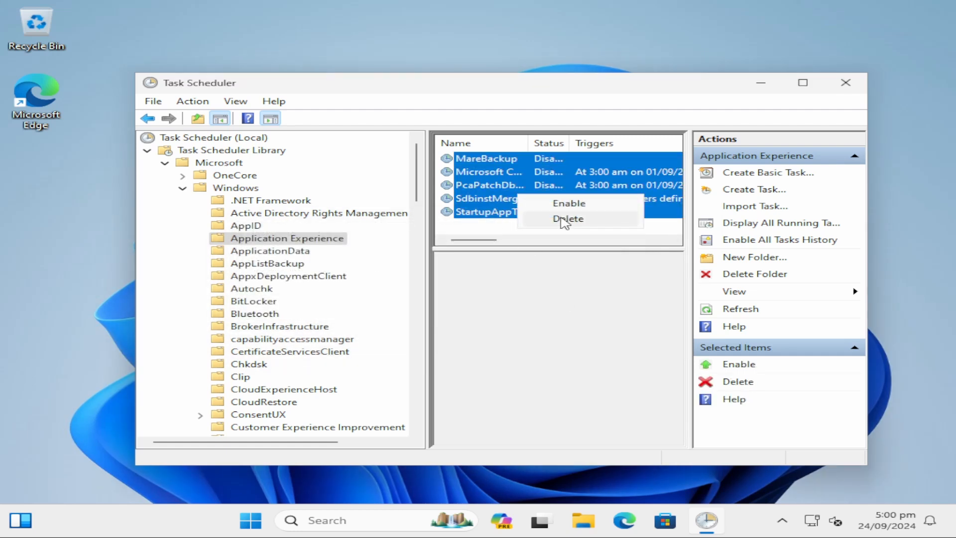
pyautogui.click(566, 204)
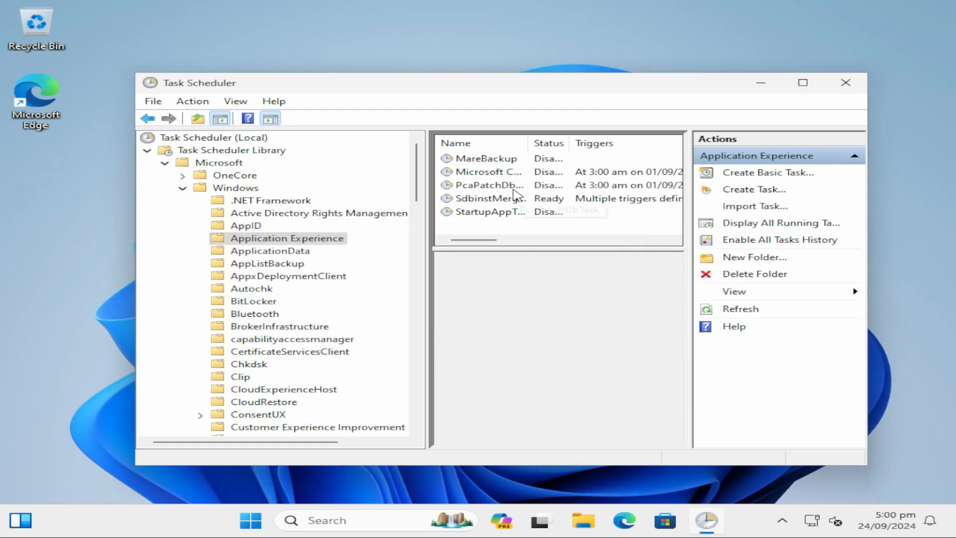
pyautogui.doubleClick(513, 159)
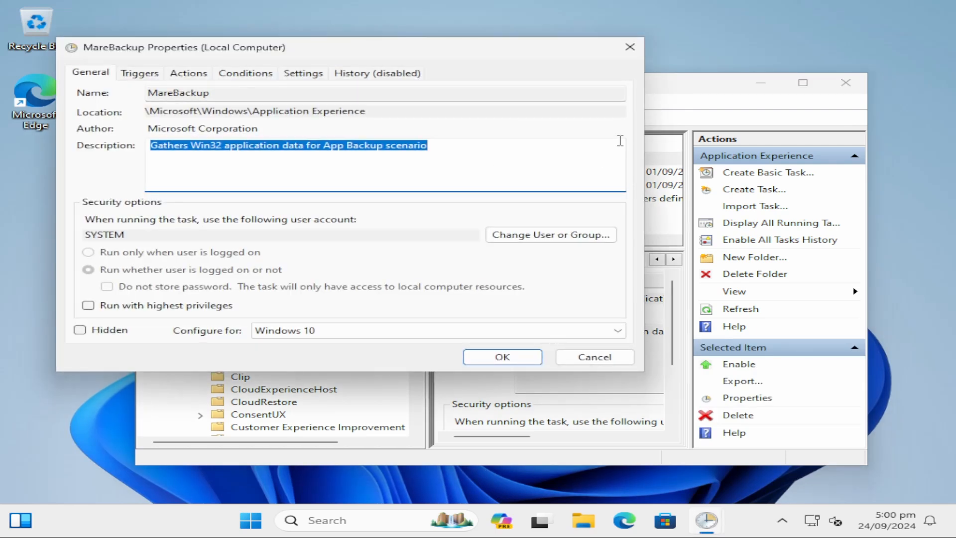
pyautogui.click(630, 47)
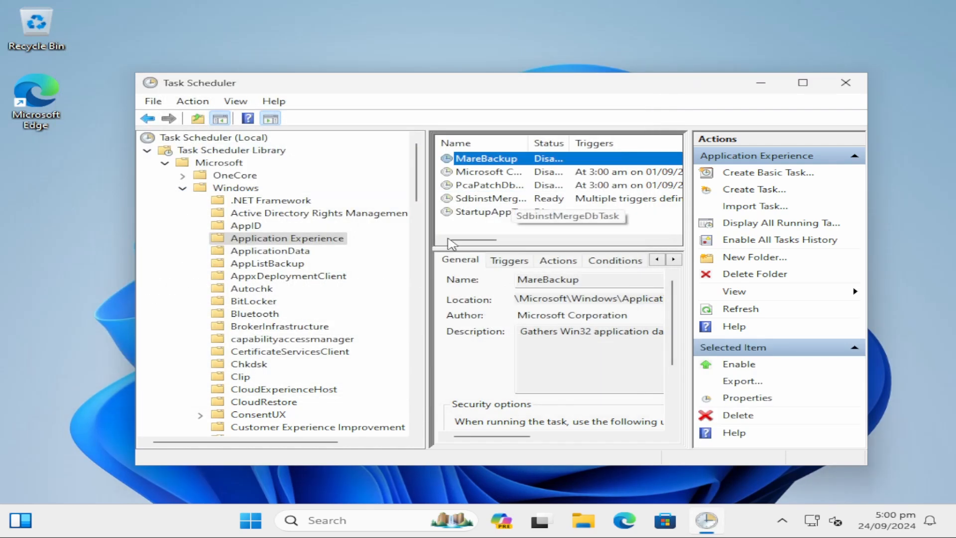
# - Disable the Consolidator and UsbCeip tasks in the Customer Experience Improvement Program folder
pyautogui.moveTo(417, 198); pyautogui.dragTo(418, 209)
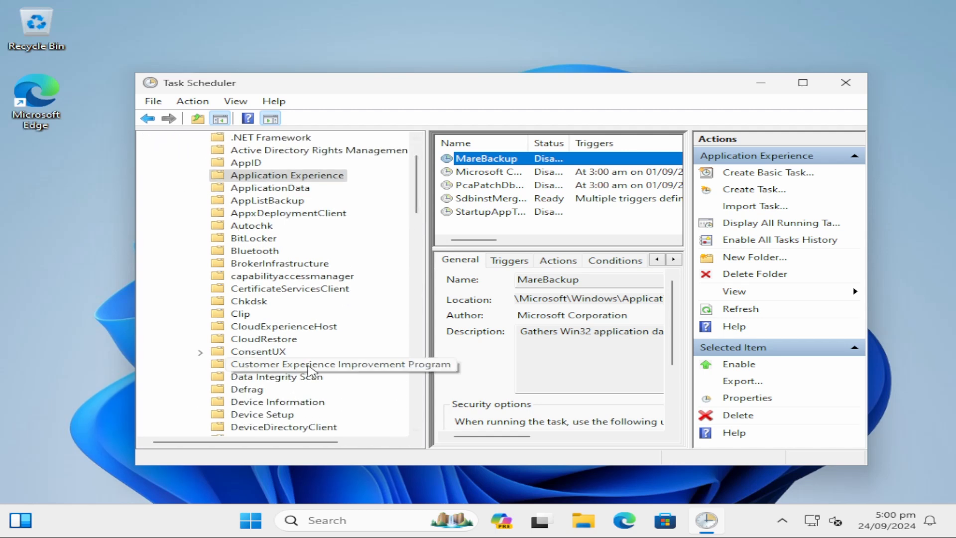
pyautogui.click(308, 368)
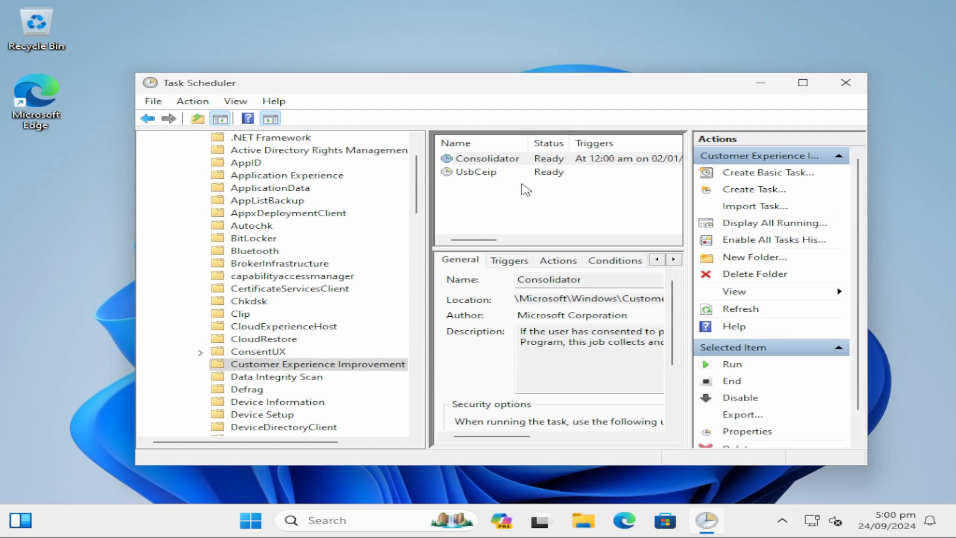
pyautogui.moveTo(478, 198); pyautogui.dragTo(518, 157)
pyautogui.rightClick(493, 164)
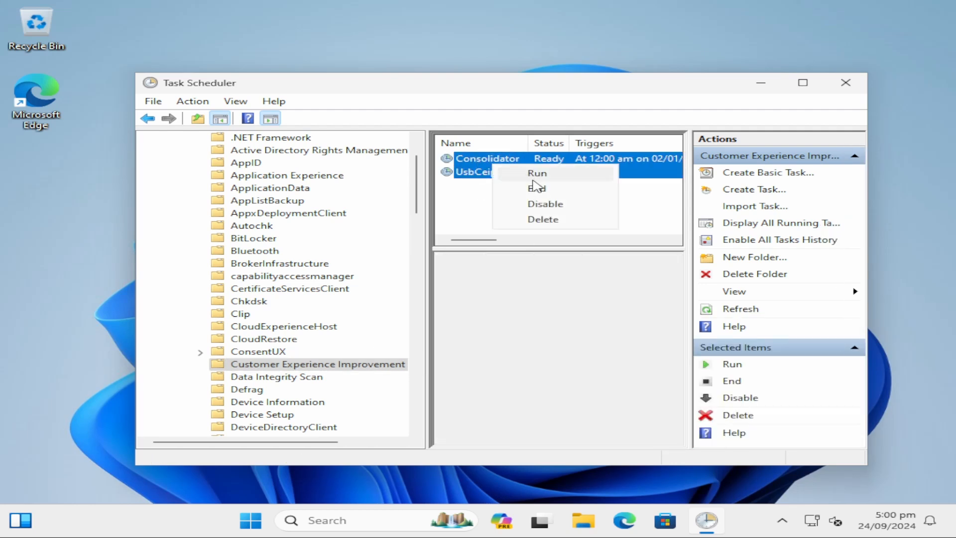
pyautogui.click(526, 204)
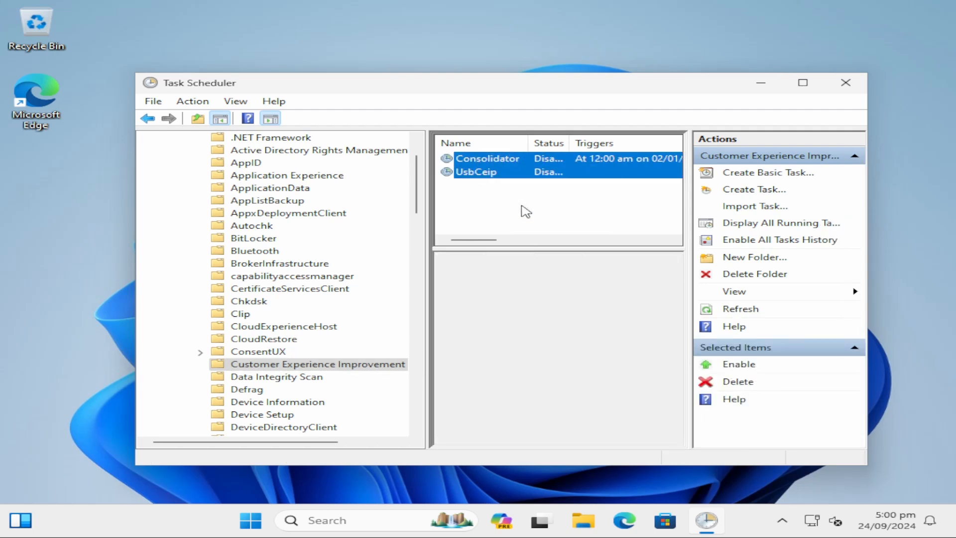
# - Return to the Application Experience folder and re-enable all its tasks, dismissing the permission message
pyautogui.scroll(2, 417, 214)
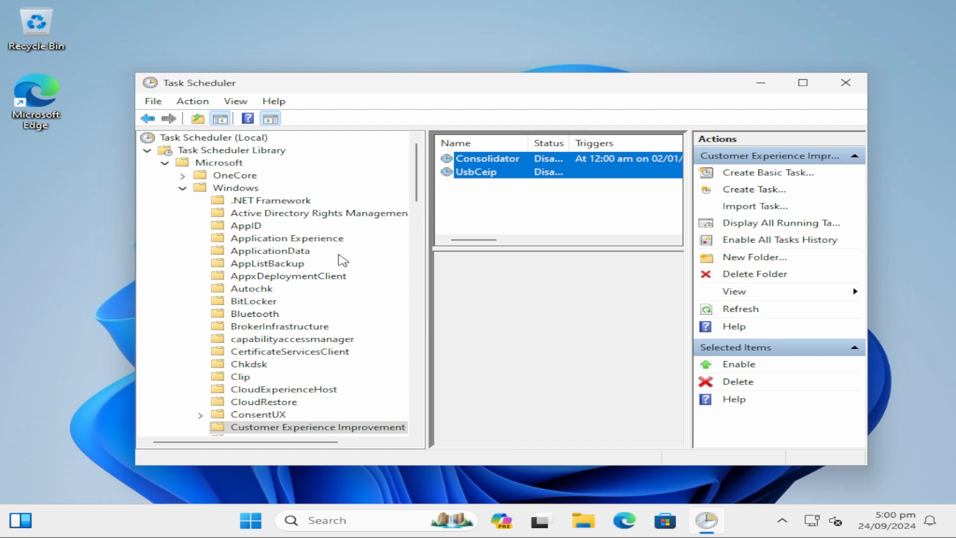
pyautogui.click(314, 239)
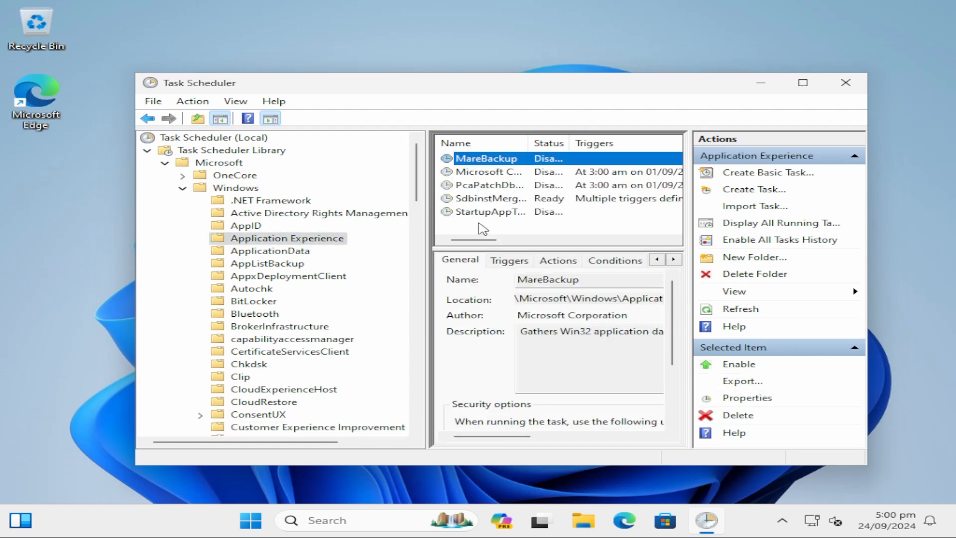
pyautogui.moveTo(482, 229); pyautogui.dragTo(545, 160)
pyautogui.rightClick(508, 180)
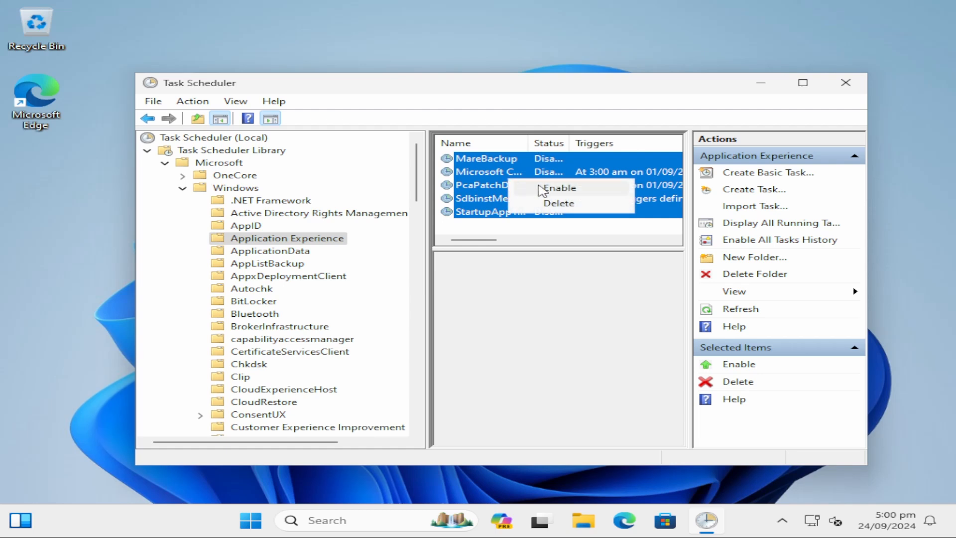
pyautogui.click(542, 189)
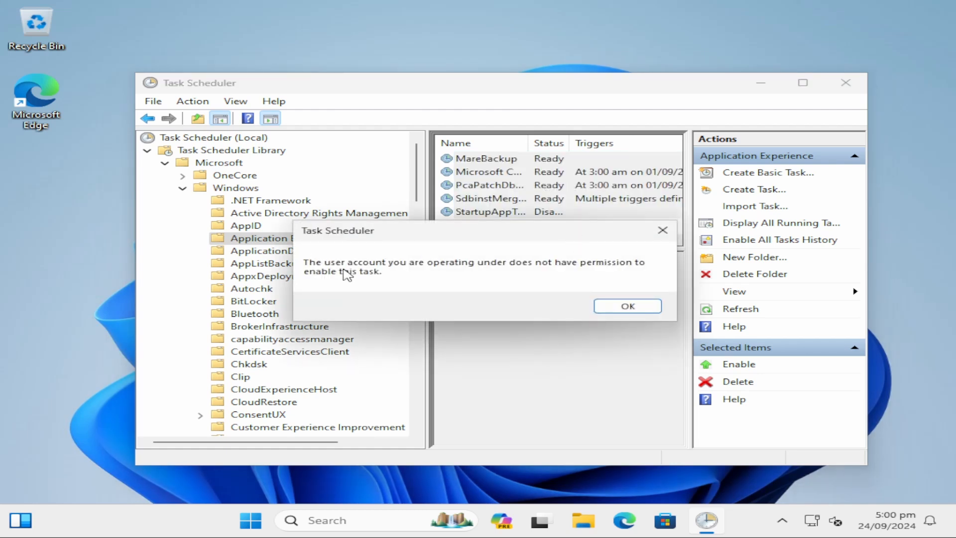
pyautogui.click(663, 230)
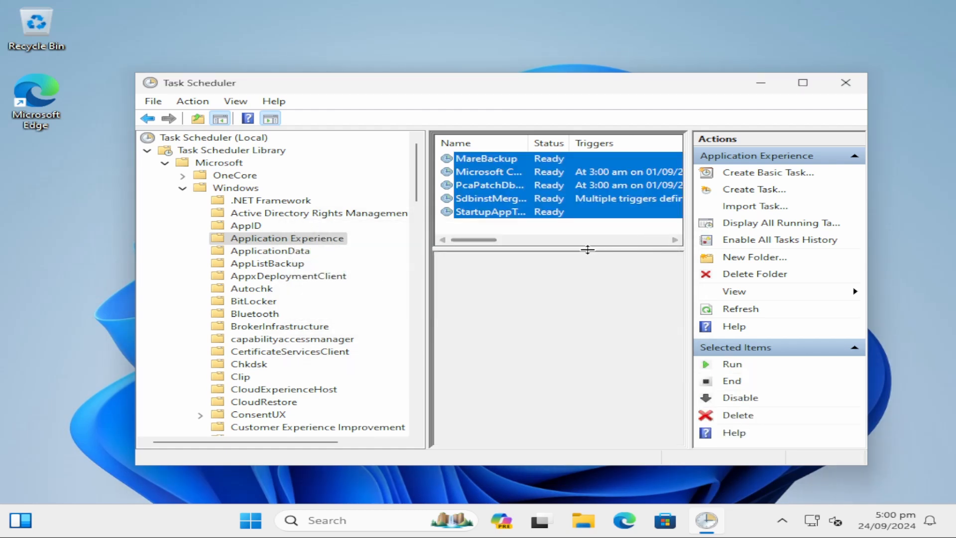
# - Disable all Application Experience tasks again, dismiss the permission message and select SdbinstMergeDbTask
pyautogui.rightClick(509, 192)
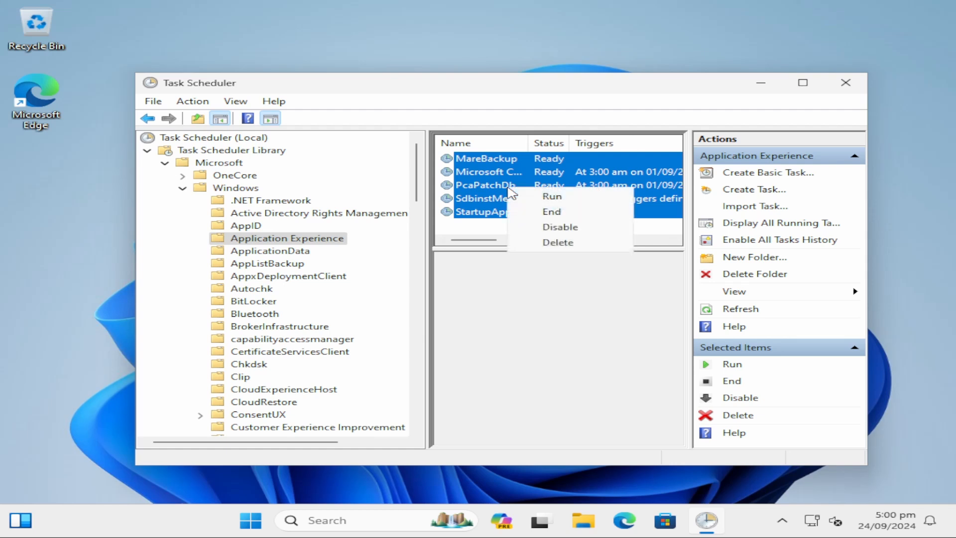
pyautogui.click(532, 231)
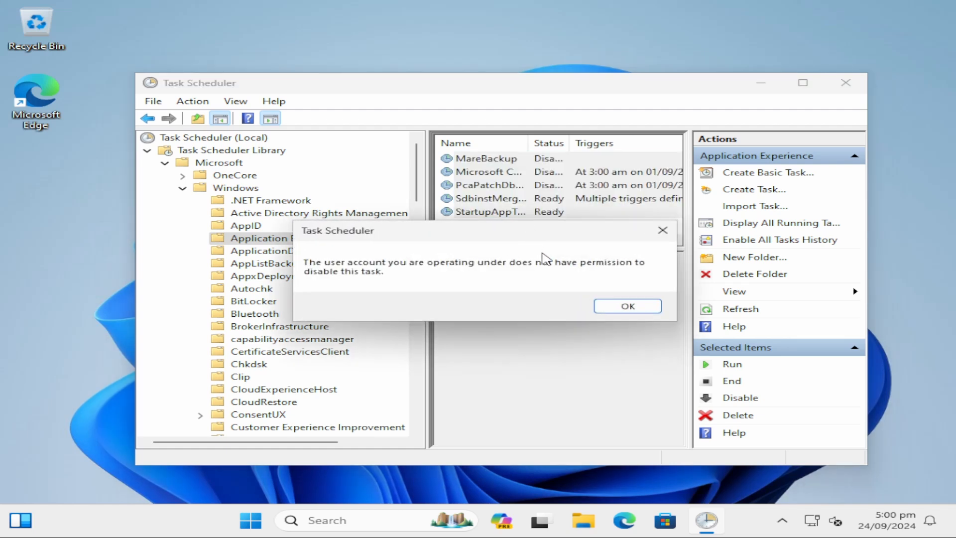
pyautogui.click(618, 308)
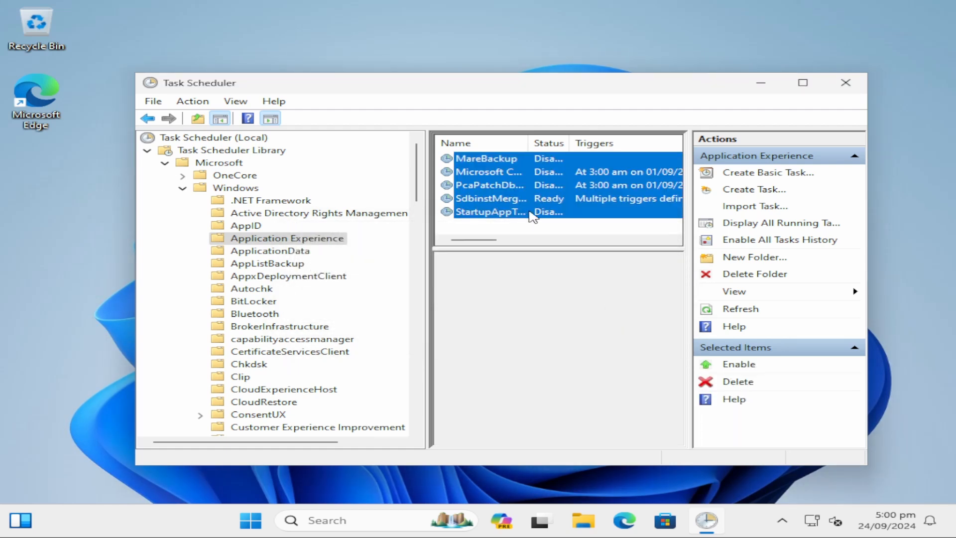
pyautogui.click(477, 201)
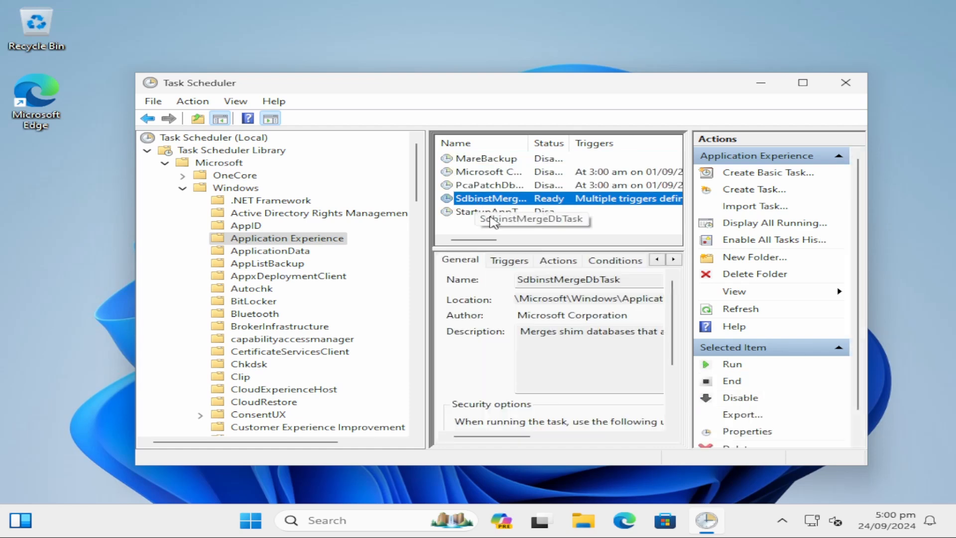
pyautogui.moveTo(640, 88); pyautogui.dragTo(633, 62)
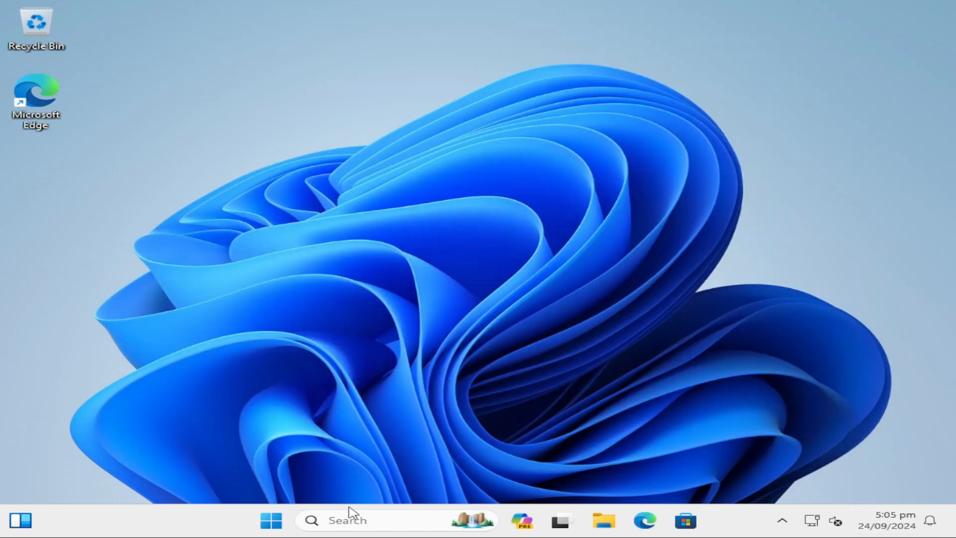
# - Search Windows for Registry Editor and open it, allowing it to make changes
pyautogui.click(352, 520)
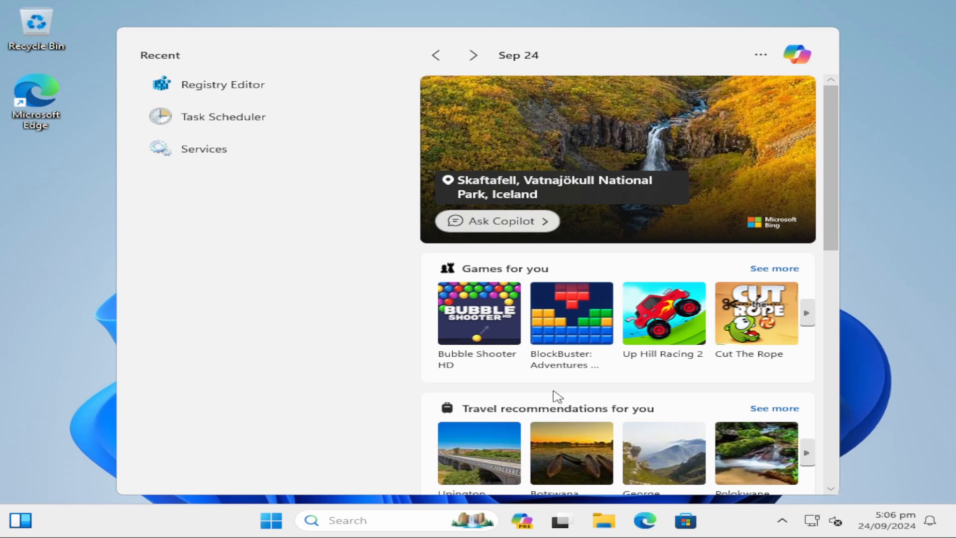
pyautogui.write('regi')
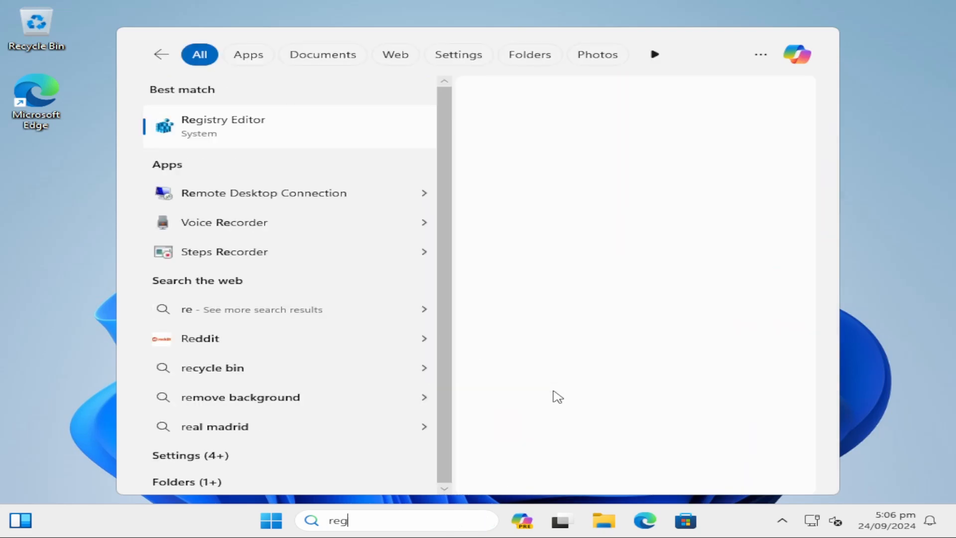
pyautogui.click(275, 129)
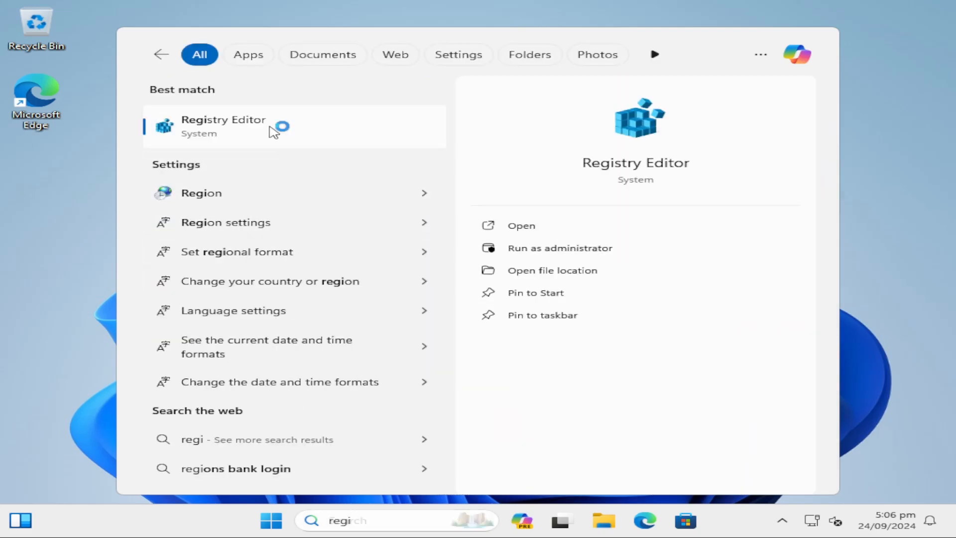
pyautogui.click(406, 373)
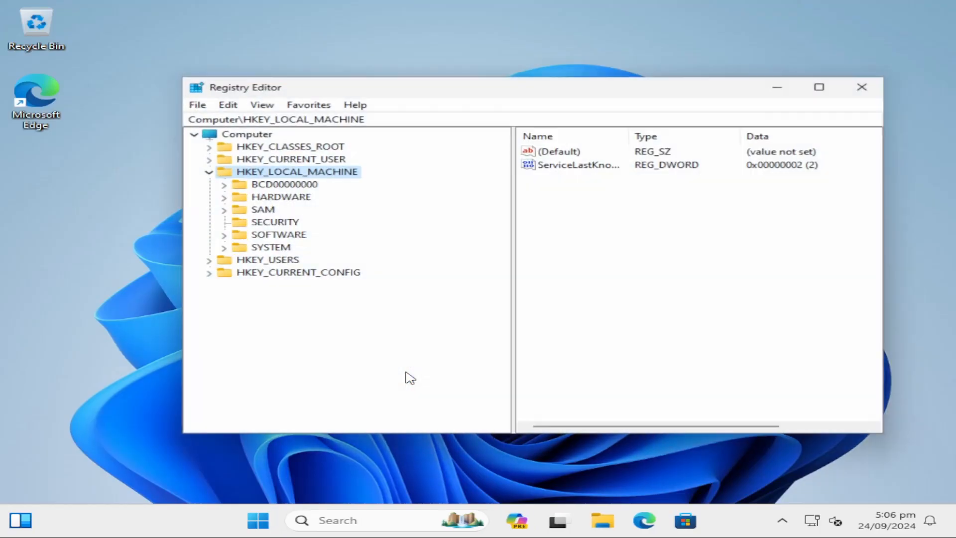
# - Open the registry key HKEY_LOCAL_MACHINE\SOFTWARE\Policies\Microsoft\Windows\DataCollection
pyautogui.click(209, 172)
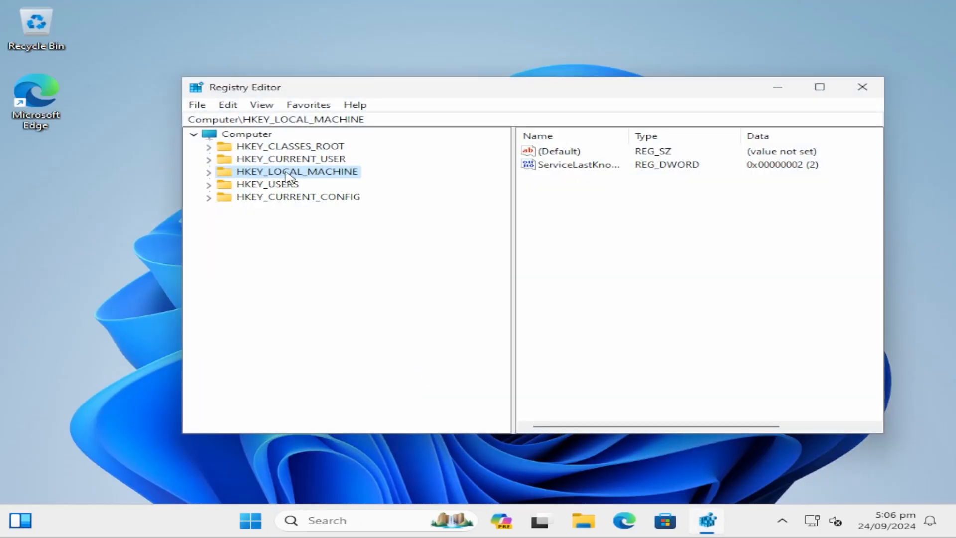
pyautogui.click(208, 172)
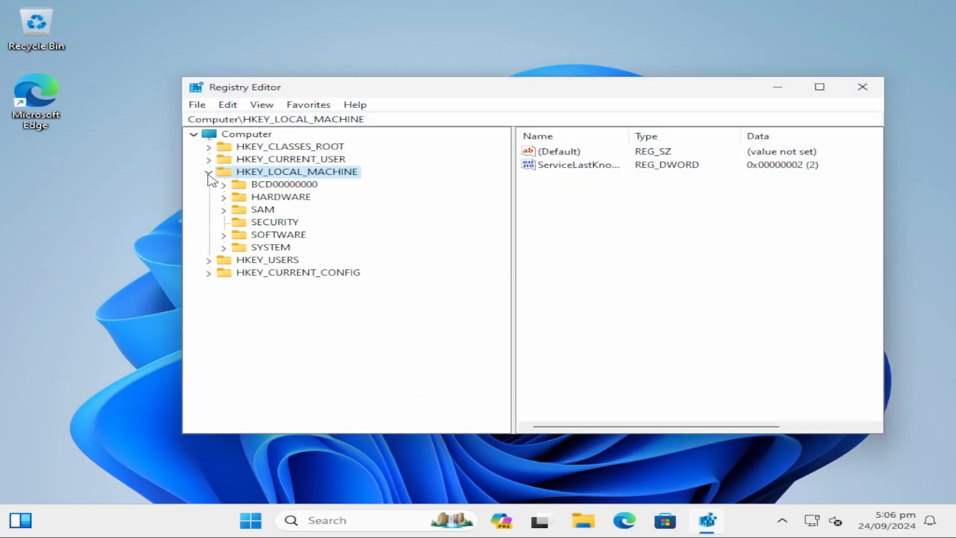
pyautogui.click(223, 235)
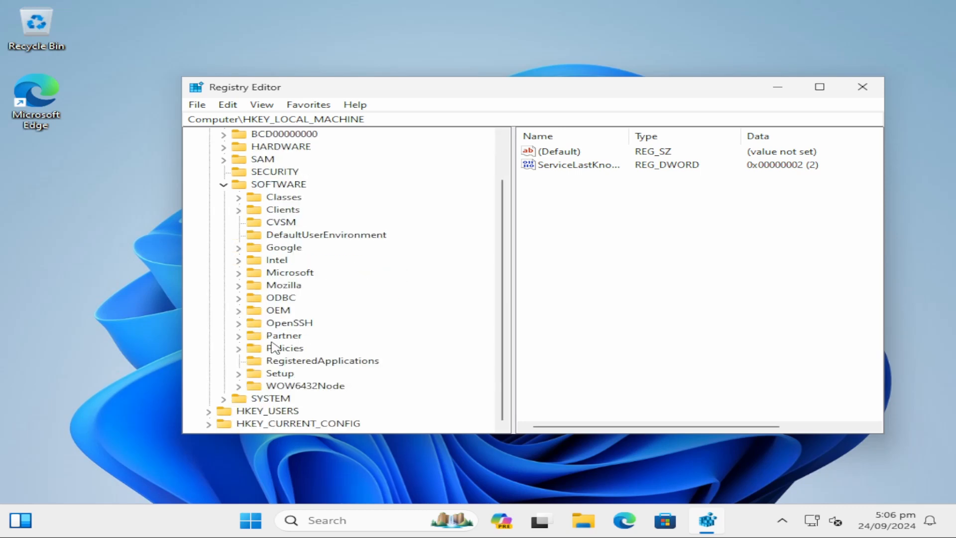
pyautogui.click(239, 349)
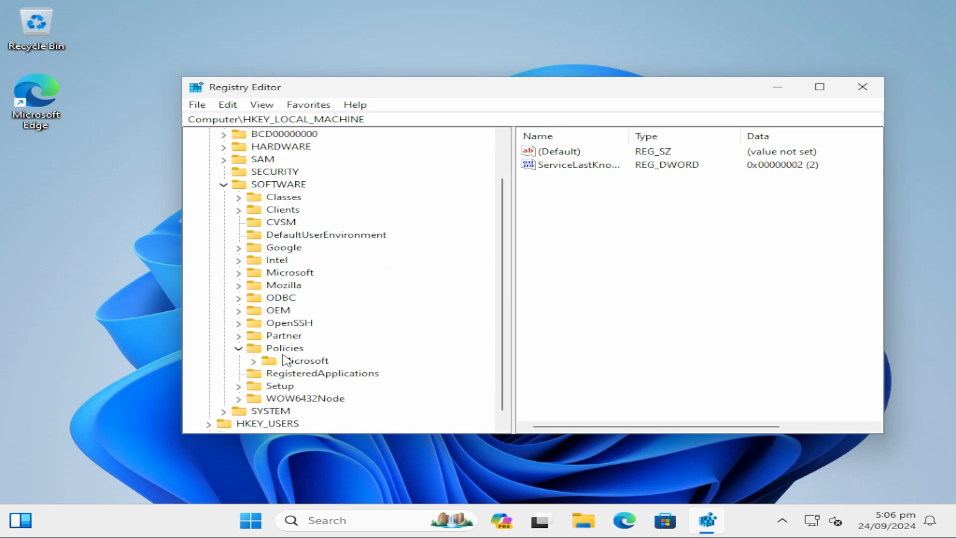
pyautogui.click(254, 361)
pyautogui.scroll(-2, 427, 335)
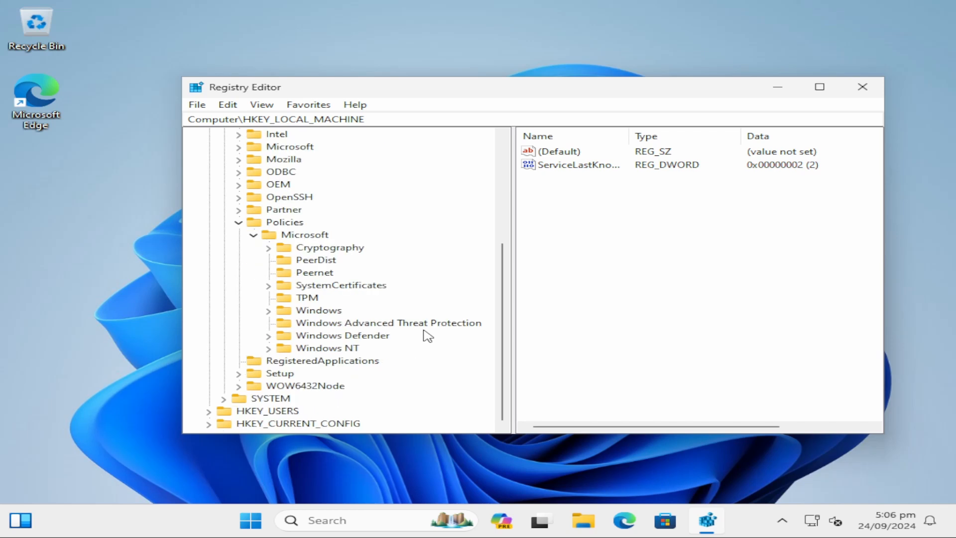
pyautogui.click(268, 311)
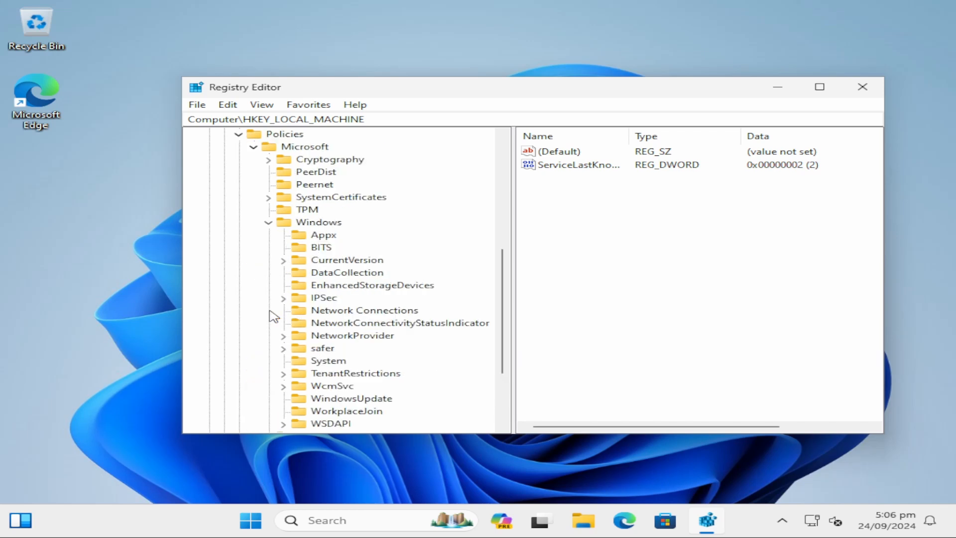
pyautogui.click(339, 273)
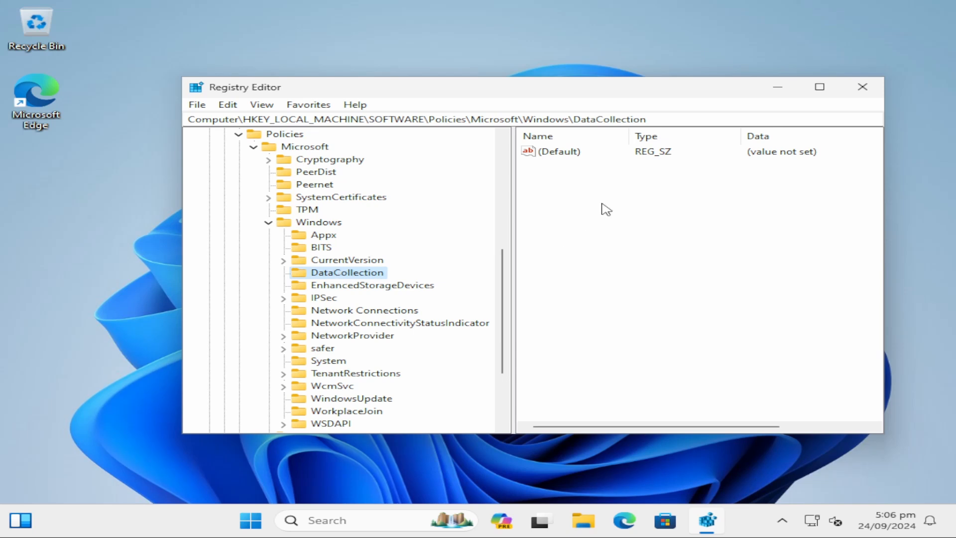
# - Create a DWORD (32-bit) value named AllowTelemetry in the DataCollection key
pyautogui.moveTo(636, 96); pyautogui.dragTo(576, 93)
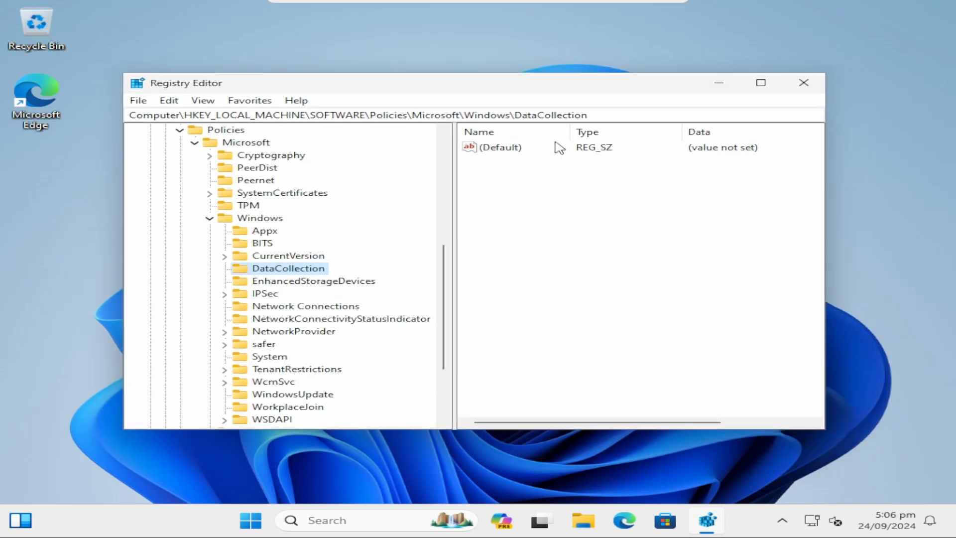
pyautogui.rightClick(507, 233)
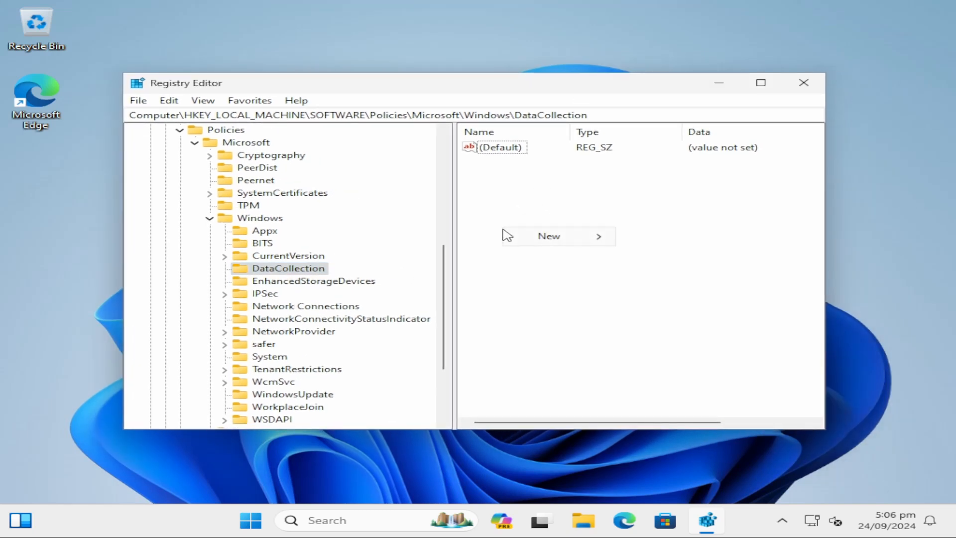
pyautogui.moveTo(539, 237)
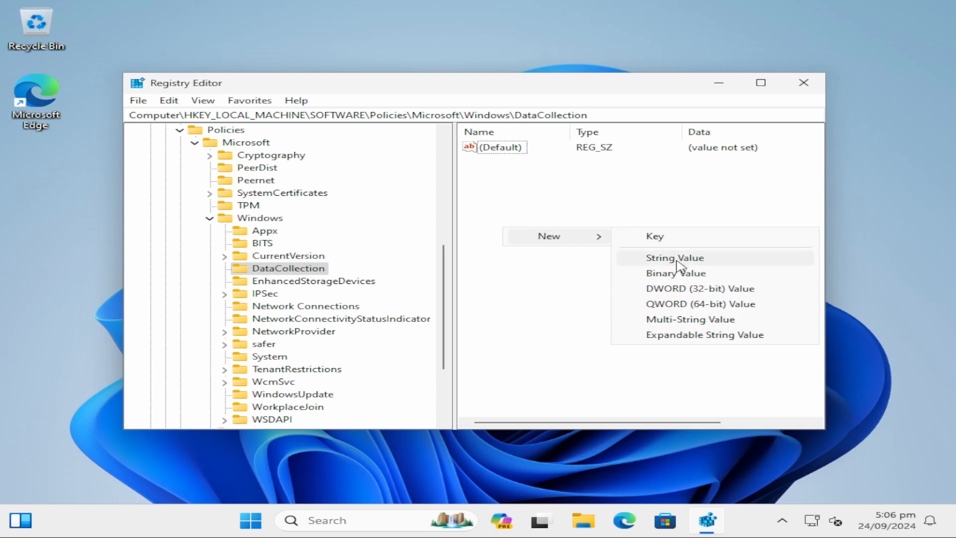
pyautogui.click(645, 294)
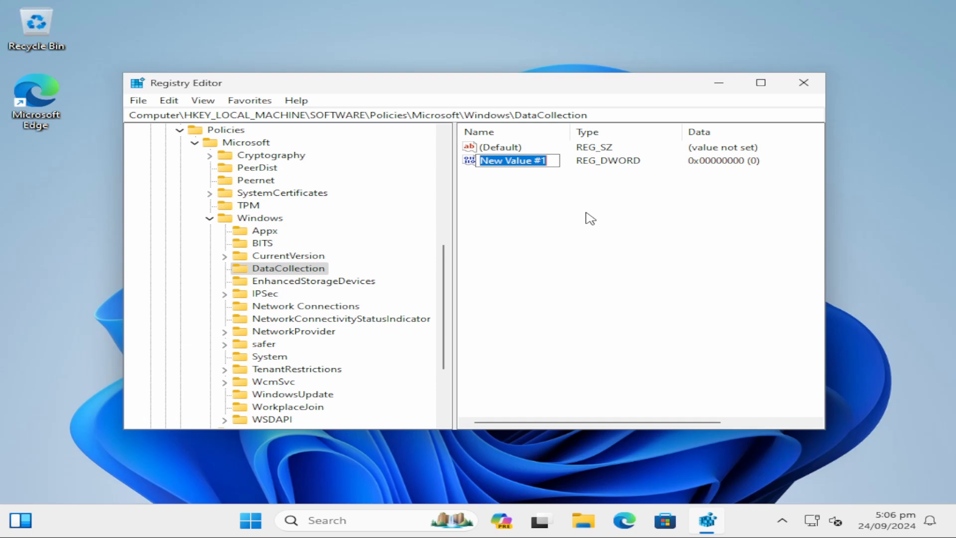
pyautogui.write('Allow')
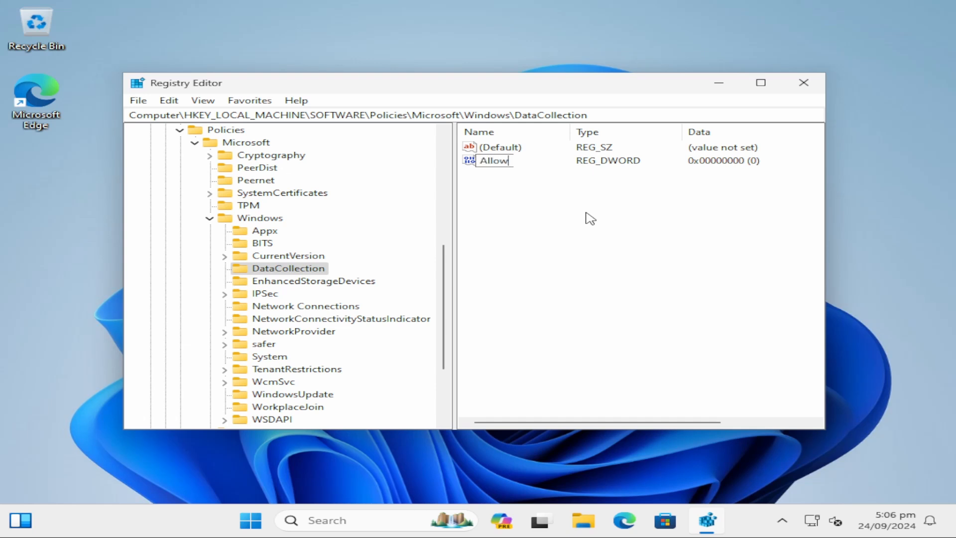
pyautogui.write('Telemetry')
pyautogui.press('Return')
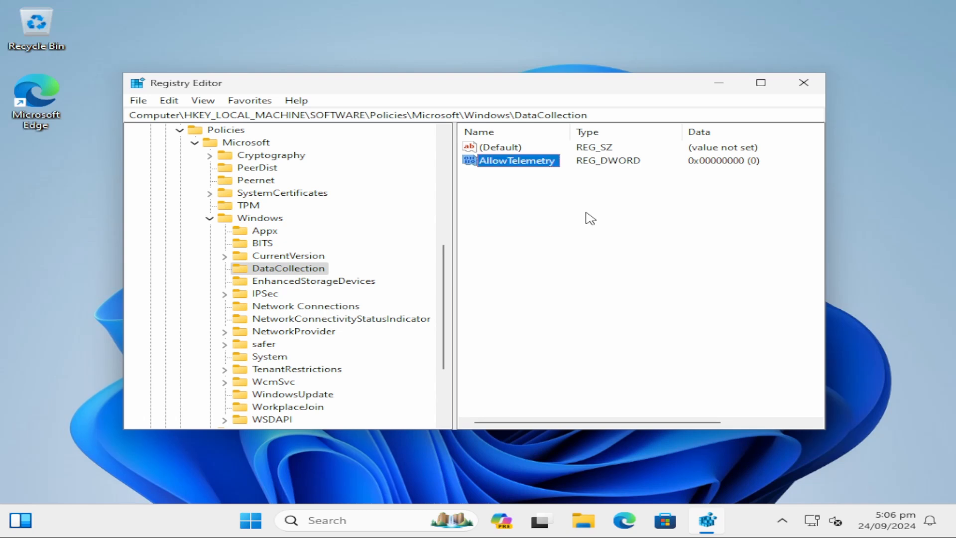
# - Open the AllowTelemetry value, accept 0 as its value data and close the Registry Editor
pyautogui.doubleClick(537, 164)
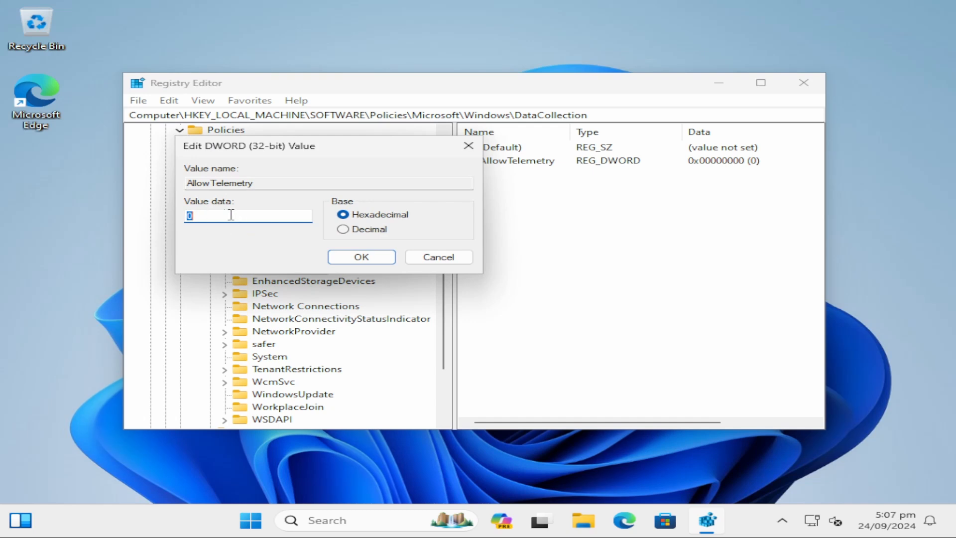
pyautogui.moveTo(330, 151); pyautogui.dragTo(474, 171)
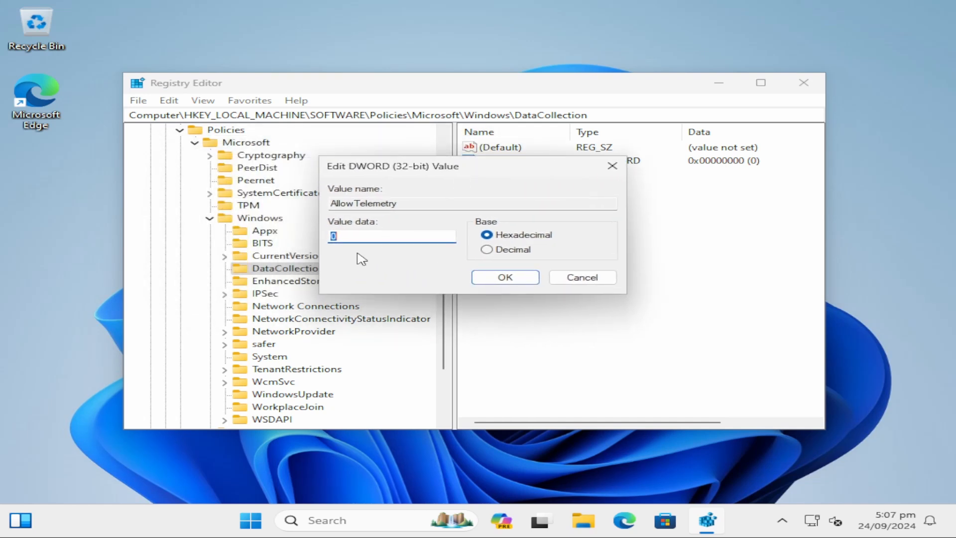
pyautogui.click(475, 281)
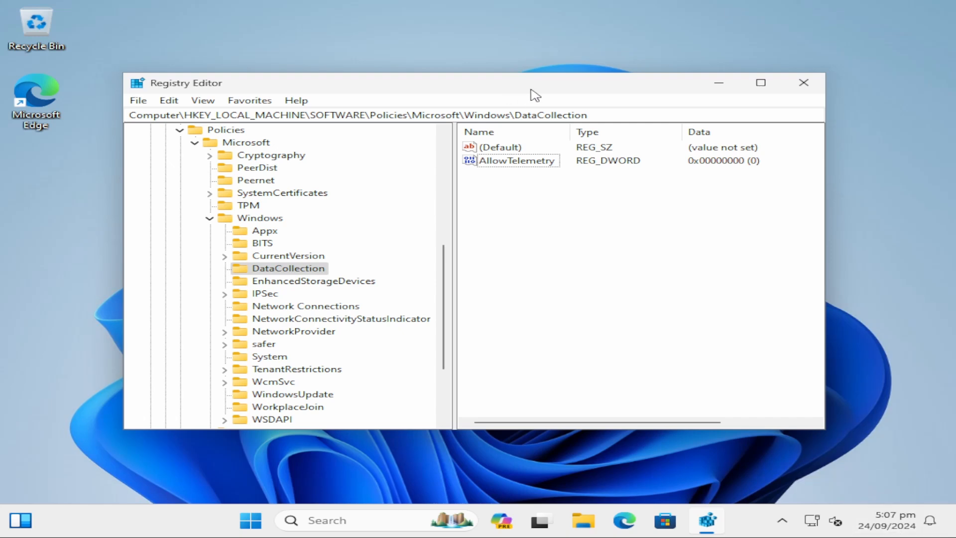
pyautogui.moveTo(533, 94)
pyautogui.mouseDown()
pyautogui.moveTo(513, 76)
pyautogui.moveTo(531, 87)
pyautogui.mouseUp()
pyautogui.click(800, 80)
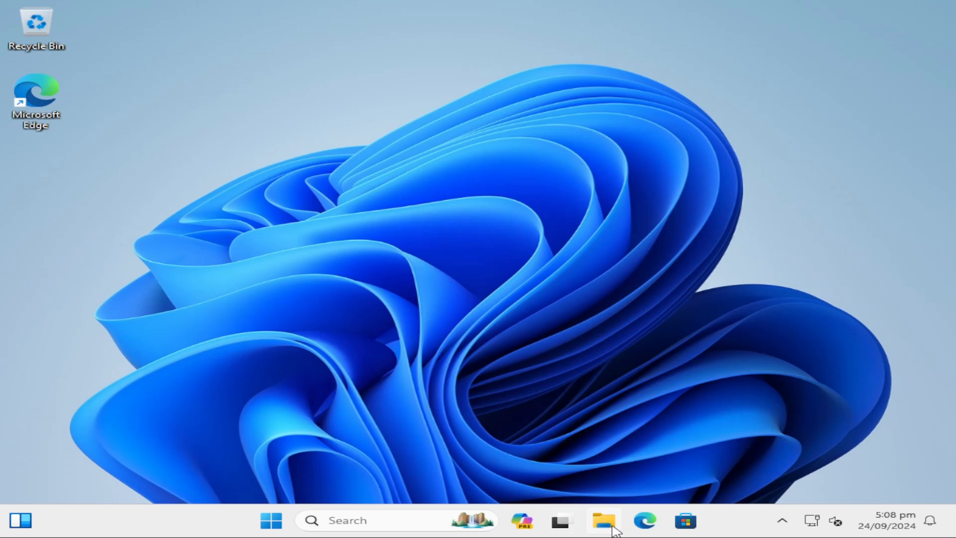
pyautogui.rightClick(690, 522)
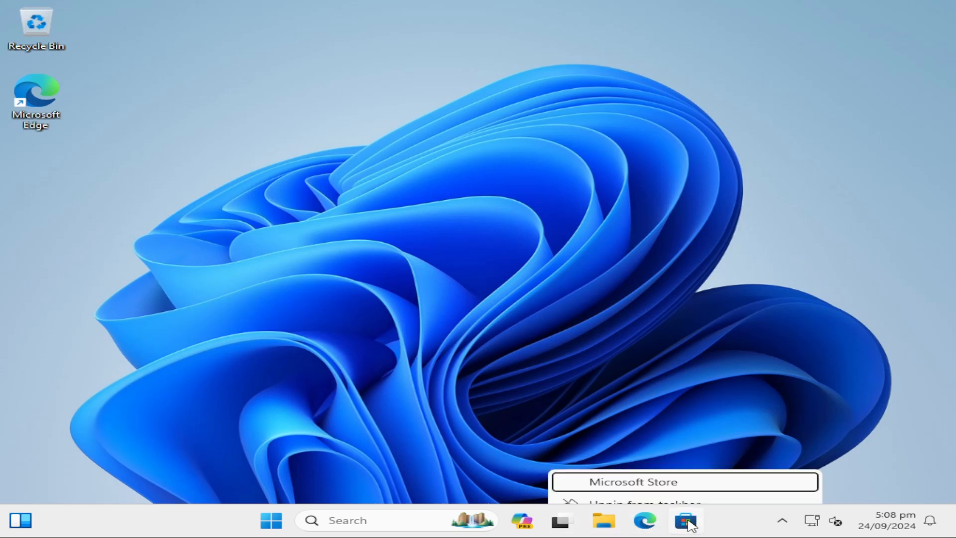
pyautogui.click(466, 360)
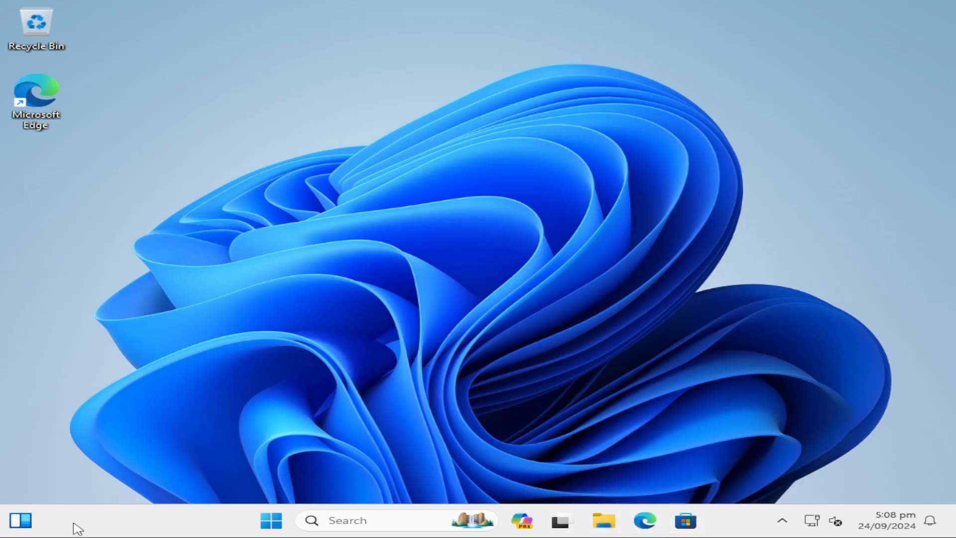
pyautogui.click(273, 523)
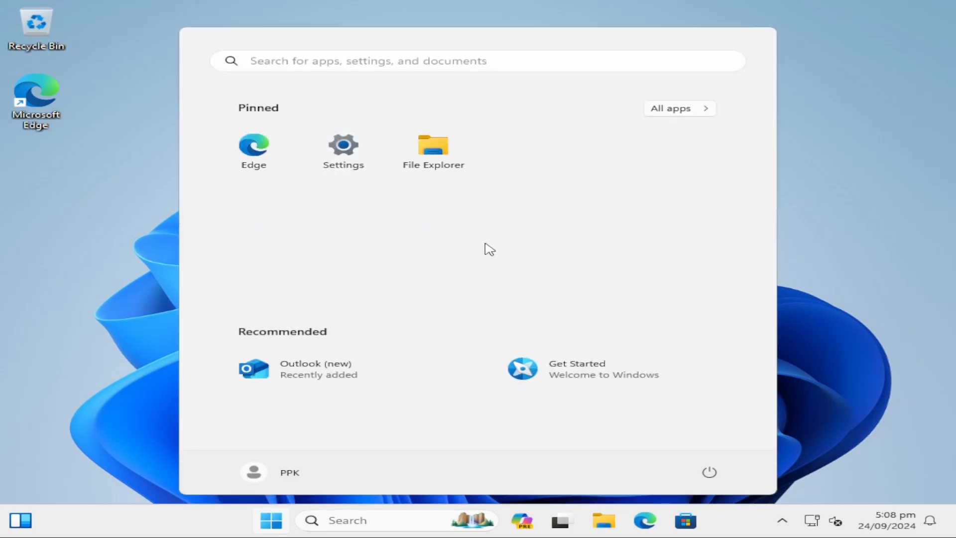
pyautogui.rightClick(312, 373)
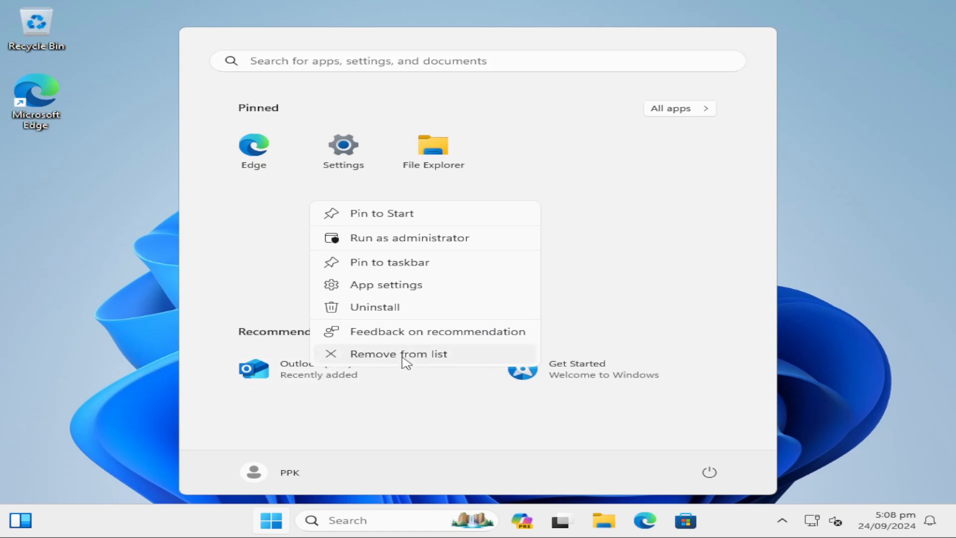
pyautogui.click(572, 231)
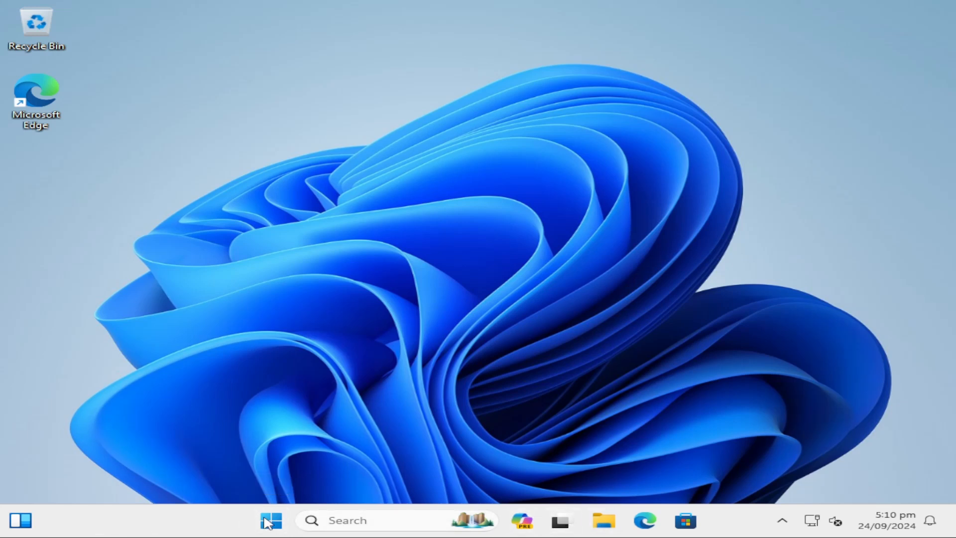
# - Set the taskbar alignment to Left in the taskbar behaviors settings, then close Settings
pyautogui.rightClick(734, 527)
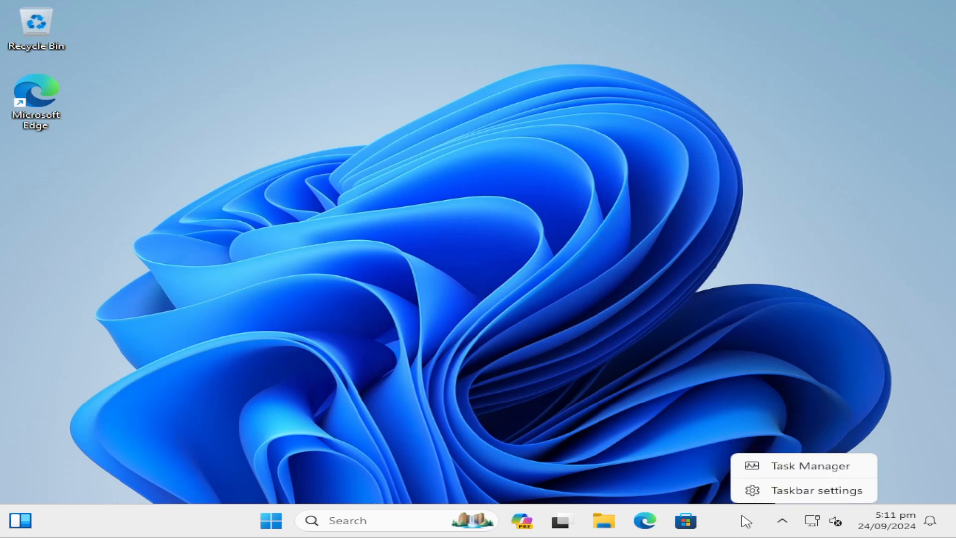
pyautogui.click(781, 496)
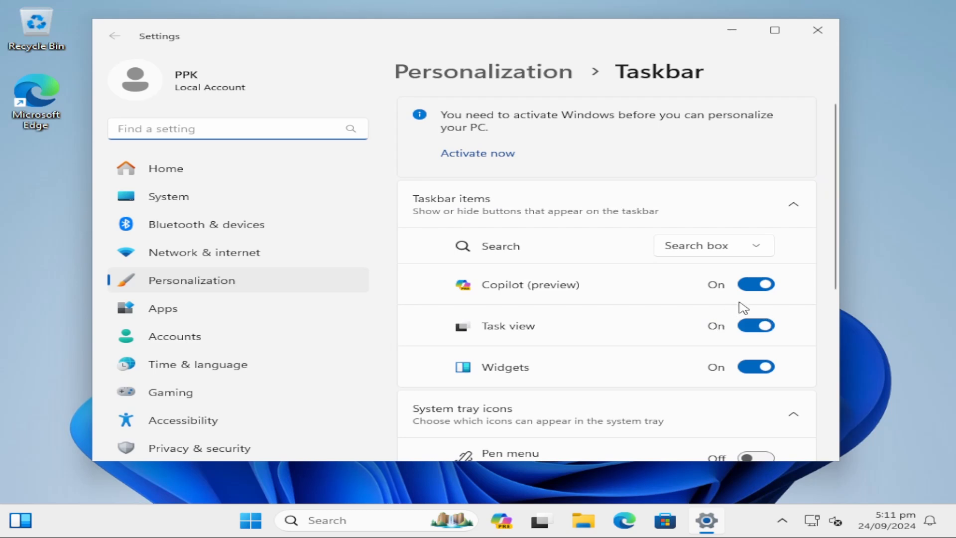
pyautogui.scroll(-5, 764, 299)
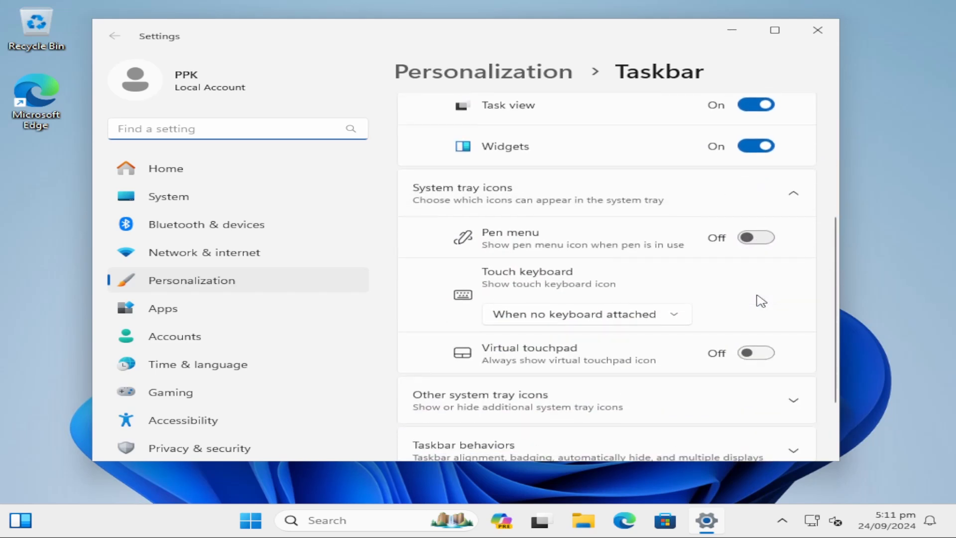
pyautogui.scroll(-1, 747, 308)
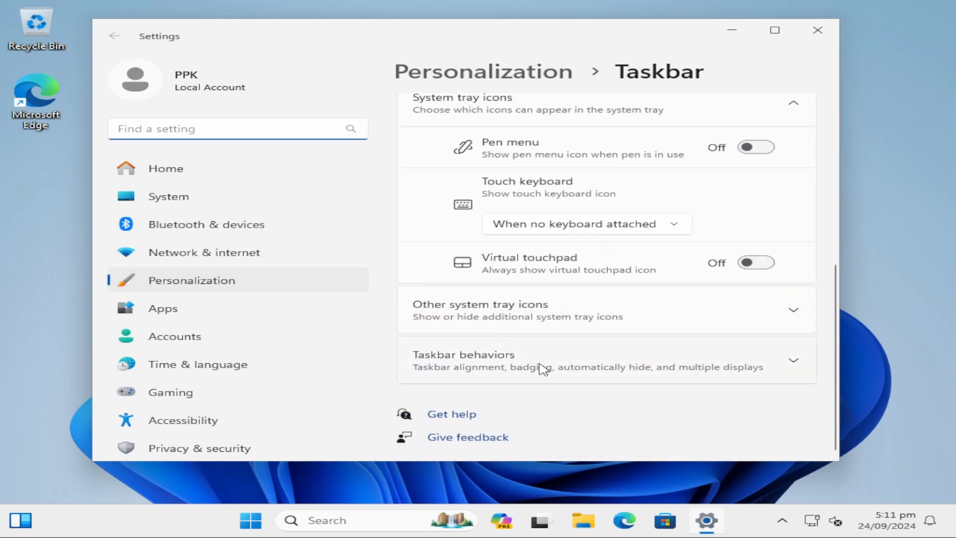
pyautogui.click(690, 365)
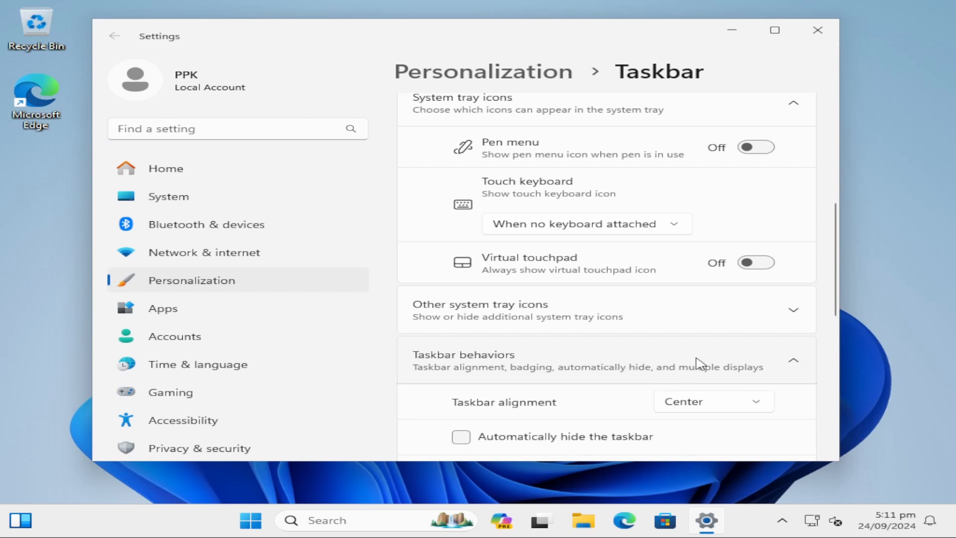
pyautogui.scroll(-2, 700, 363)
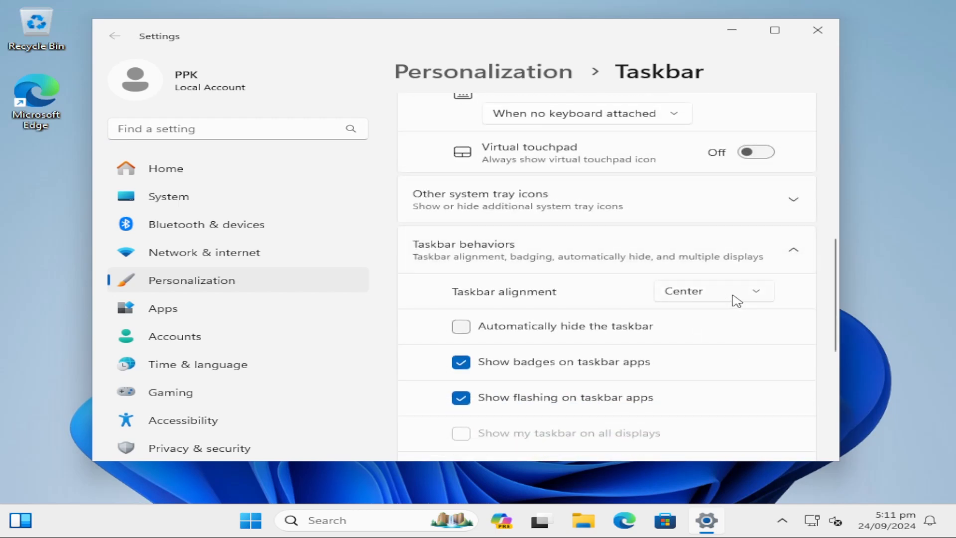
pyautogui.click(754, 296)
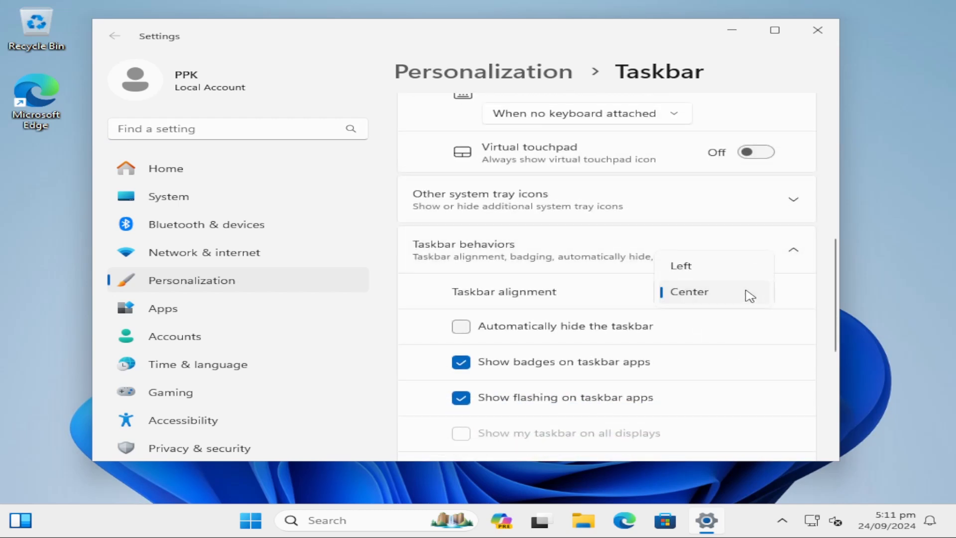
pyautogui.click(726, 273)
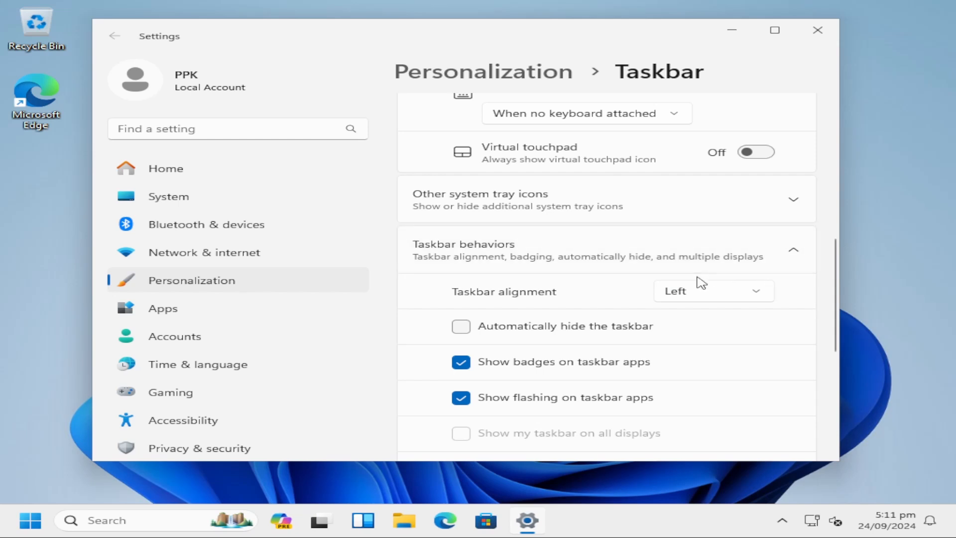
pyautogui.click(817, 29)
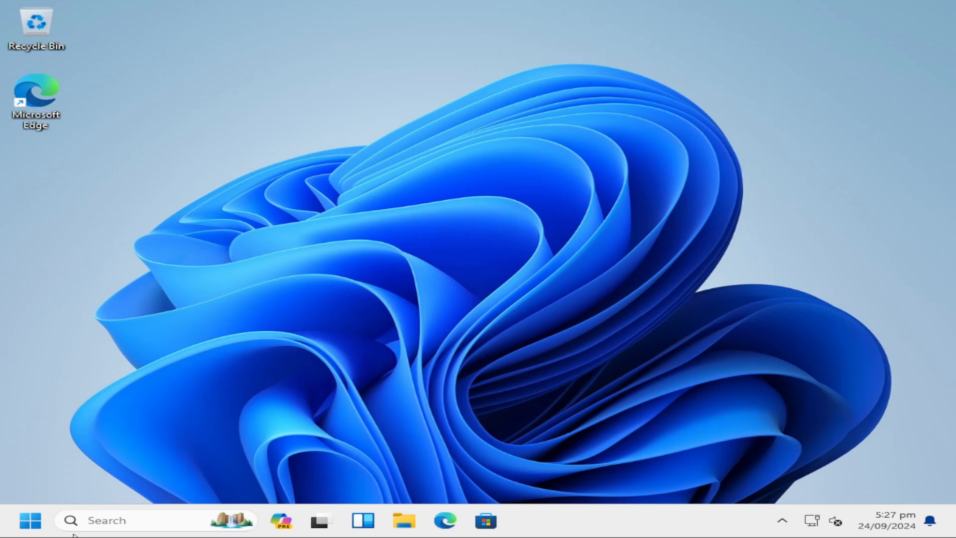
# - Open the System power settings and set the power mode to Best performance
pyautogui.click(30, 520)
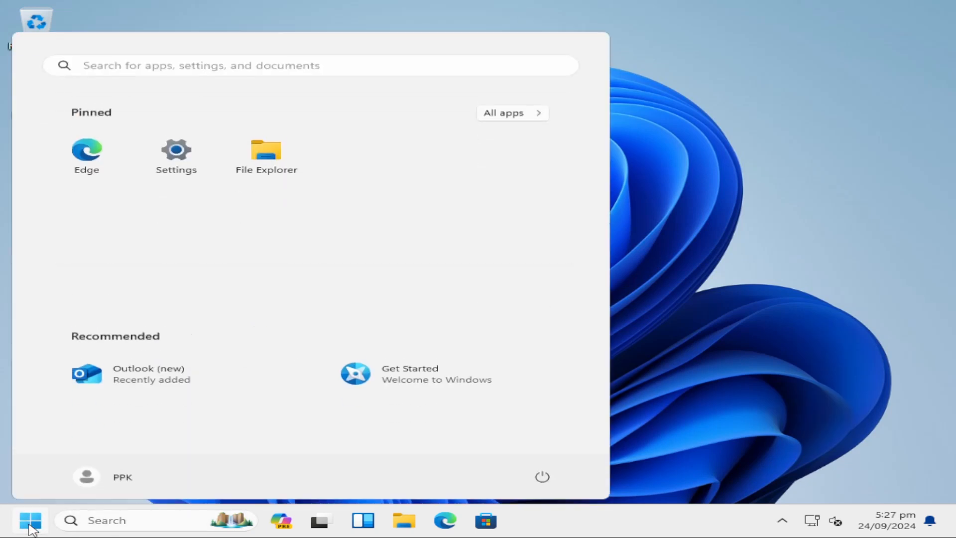
pyautogui.click(180, 163)
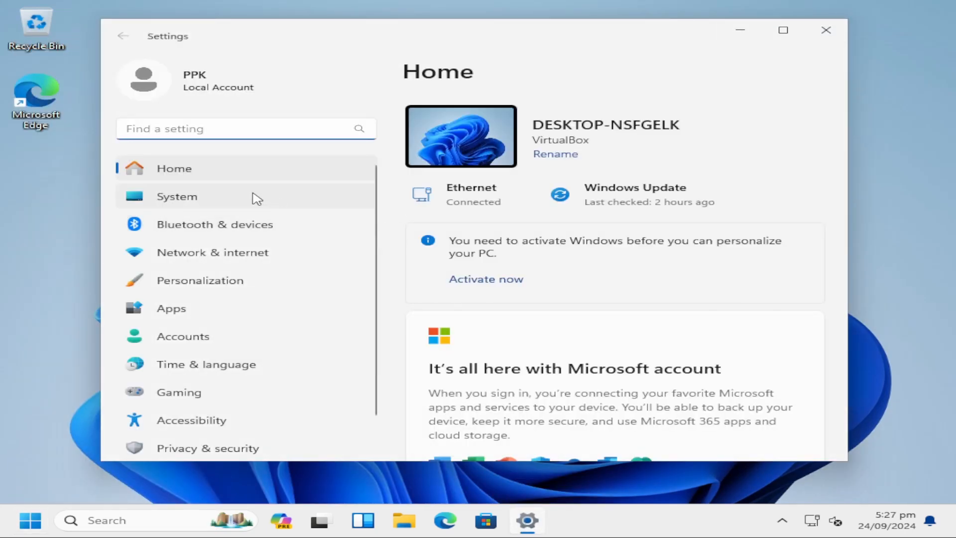
pyautogui.click(235, 201)
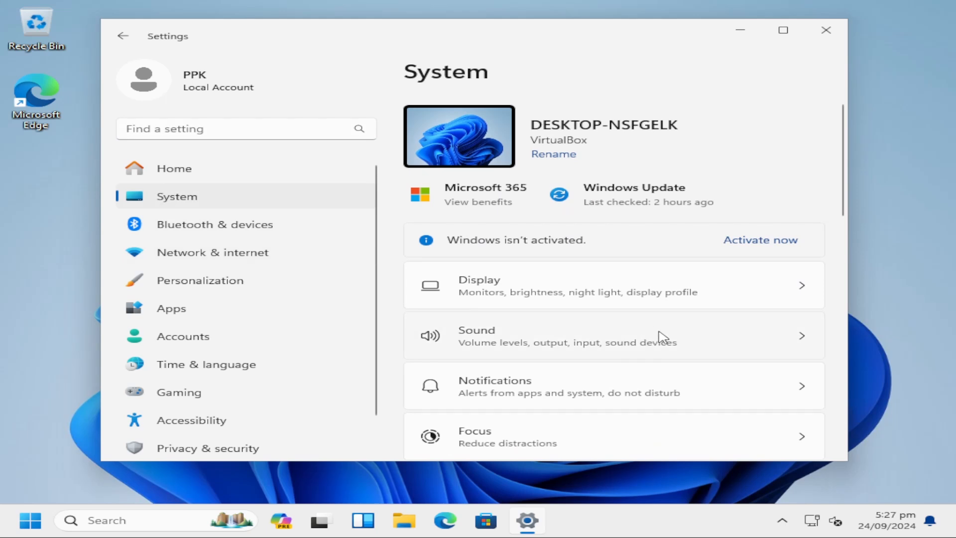
pyautogui.scroll(-2, 663, 337)
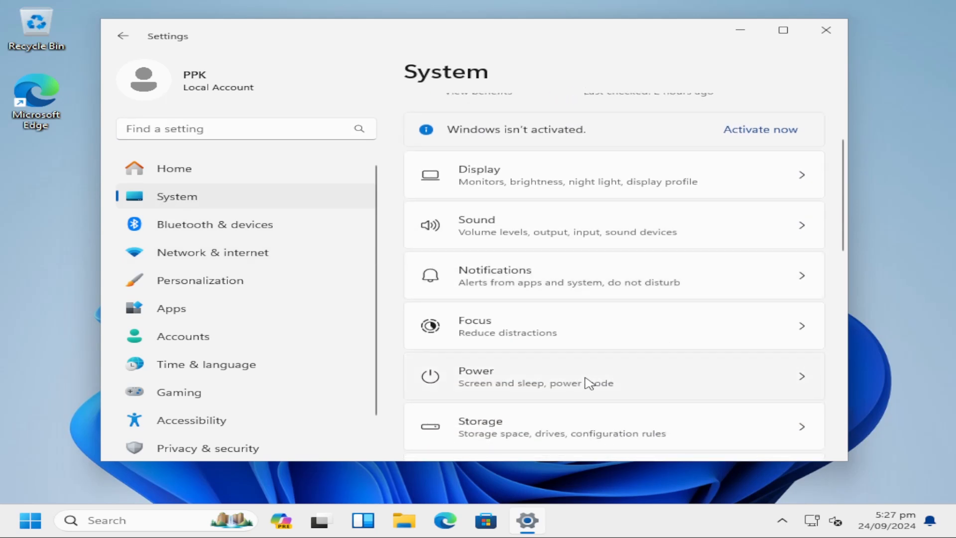
pyautogui.click(588, 384)
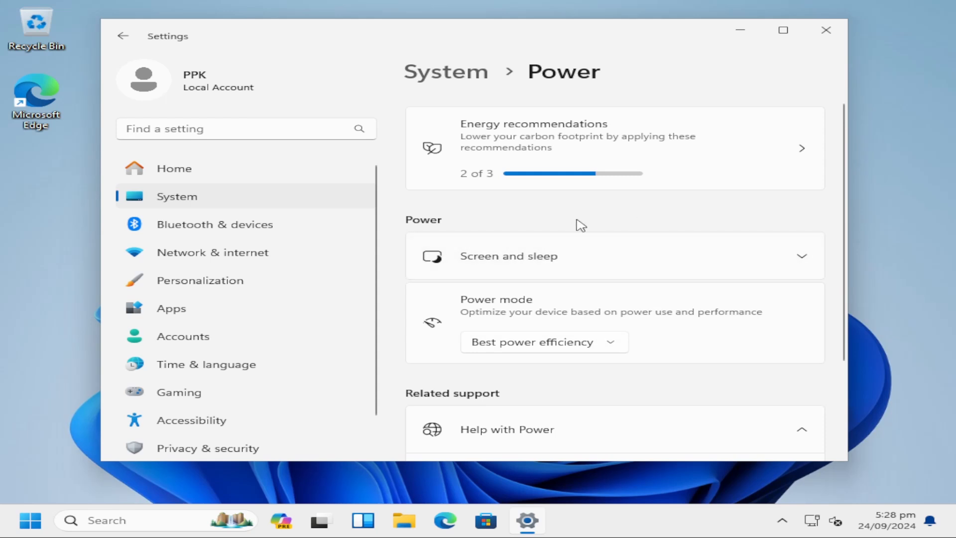
pyautogui.click(613, 345)
pyautogui.click(553, 394)
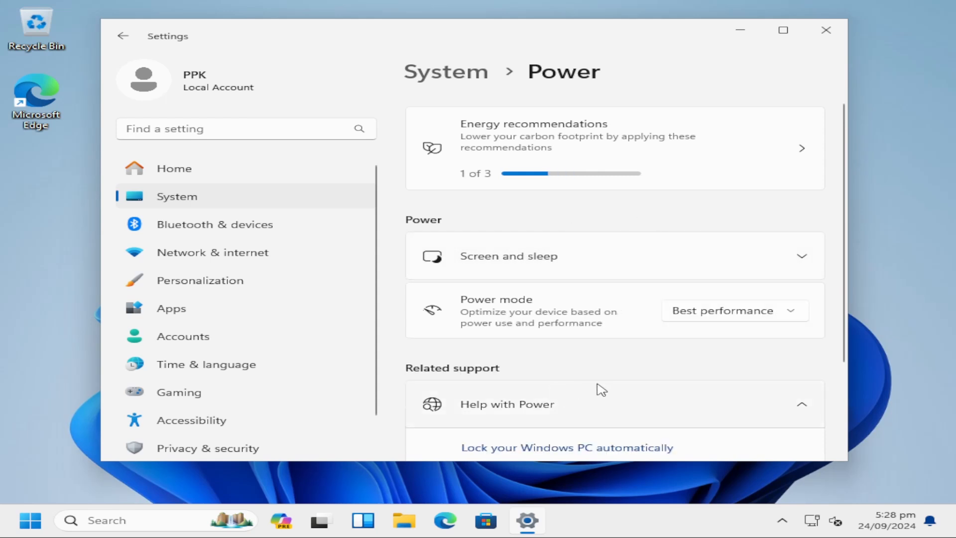
pyautogui.moveTo(583, 46); pyautogui.dragTo(544, 64)
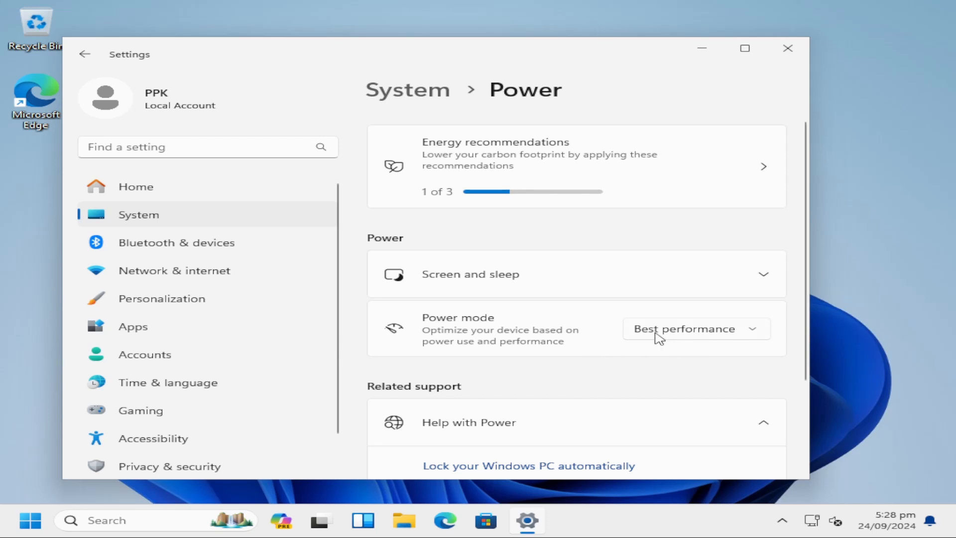
pyautogui.moveTo(466, 58); pyautogui.dragTo(499, 50)
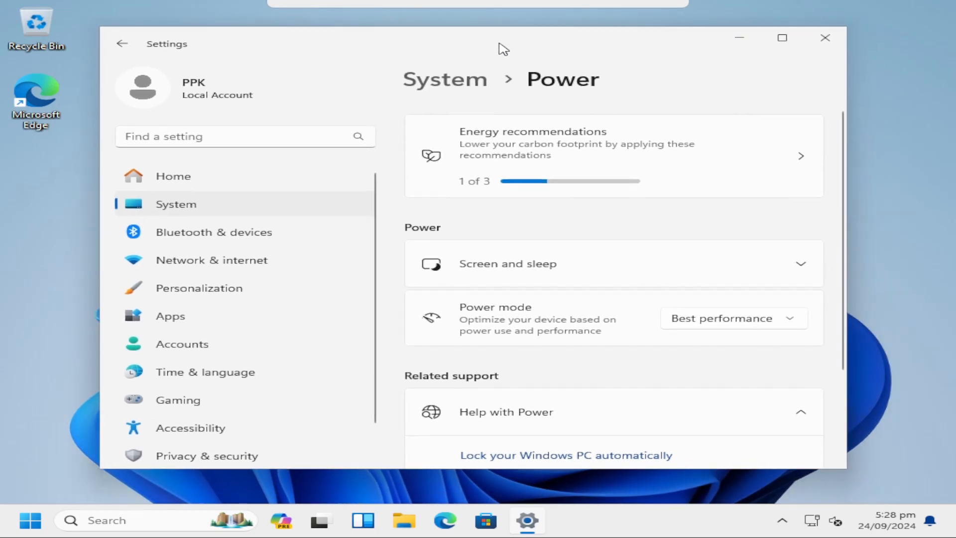
pyautogui.scroll(-3, 632, 369)
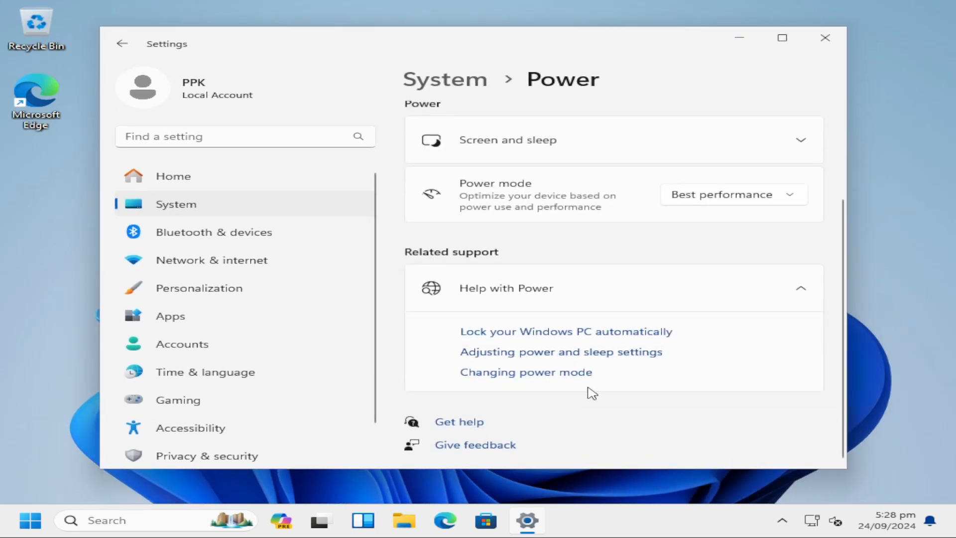
pyautogui.scroll(3, 631, 401)
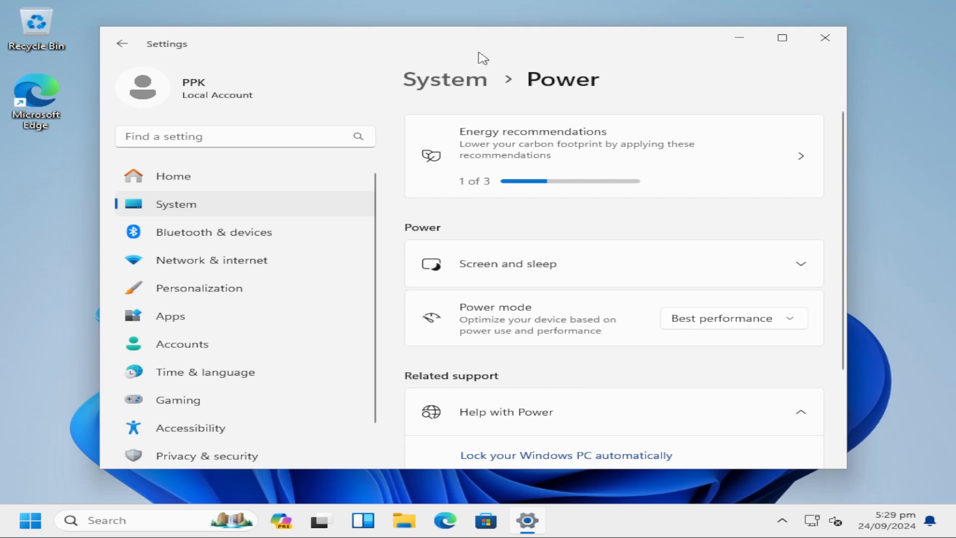
pyautogui.moveTo(482, 58); pyautogui.dragTo(449, 47)
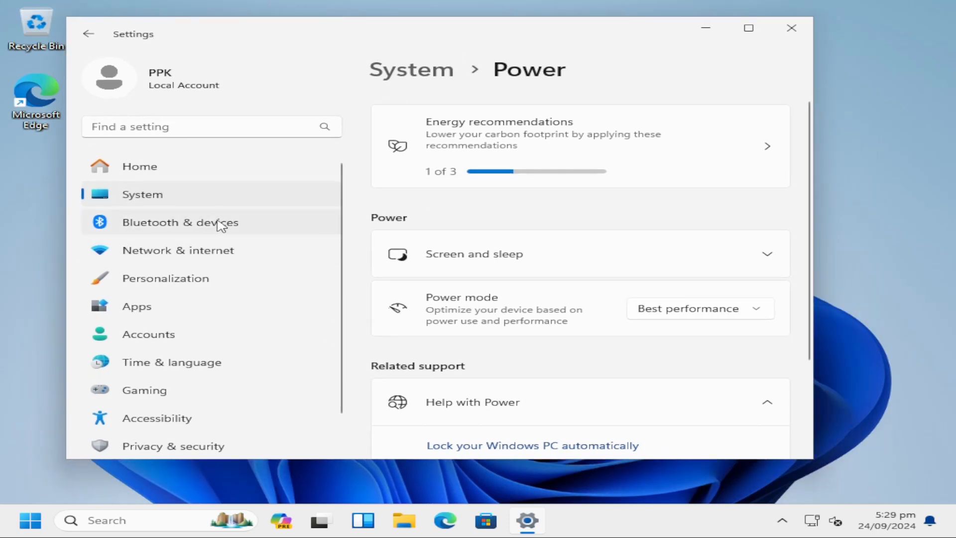
# - Review the installed apps list under Apps and look at the options available for Calculator
pyautogui.click(168, 310)
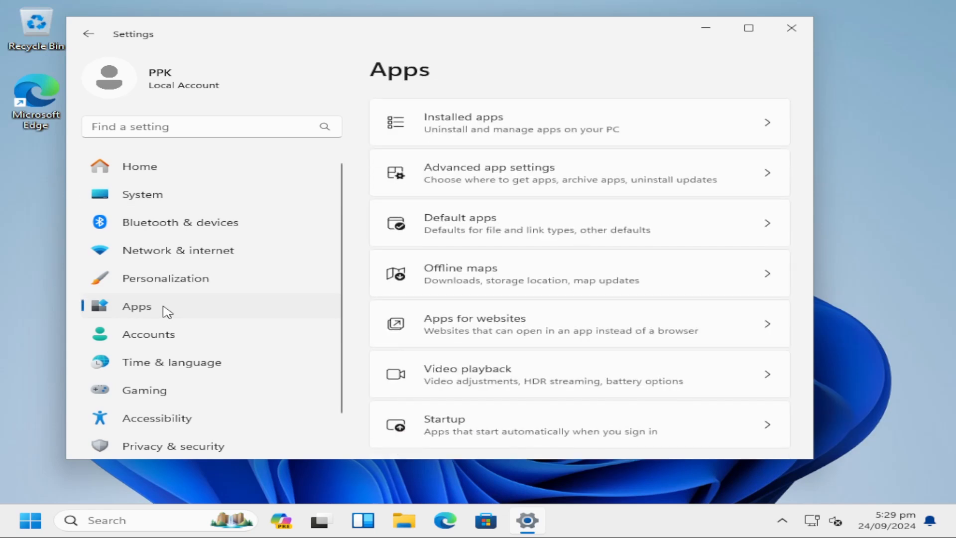
pyautogui.click(630, 133)
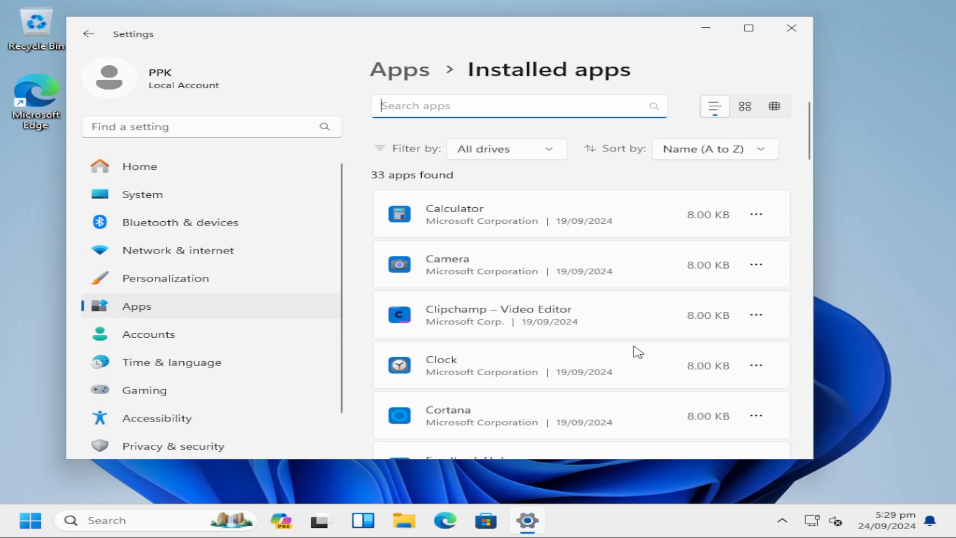
pyautogui.scroll(-5, 583, 351)
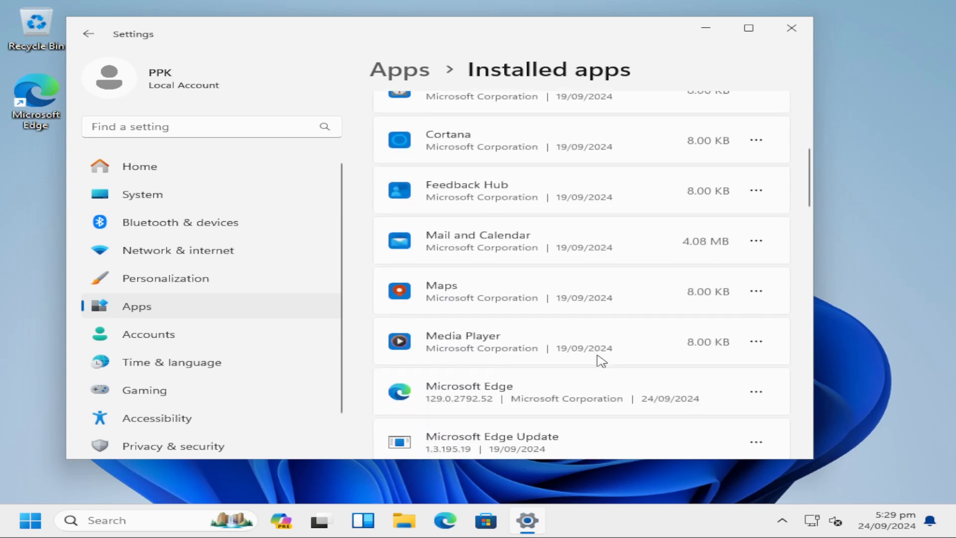
pyautogui.scroll(-4, 602, 361)
pyautogui.scroll(9, 601, 361)
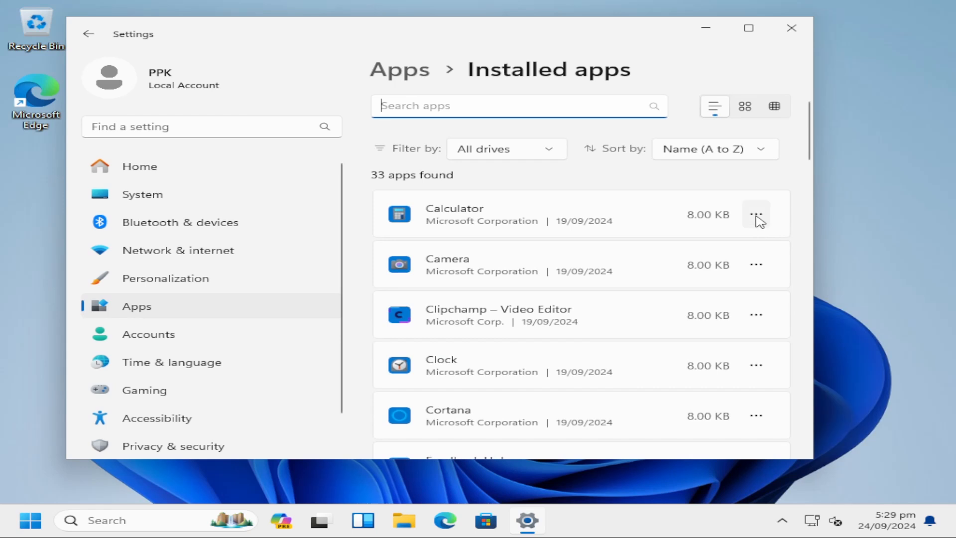
pyautogui.click(757, 215)
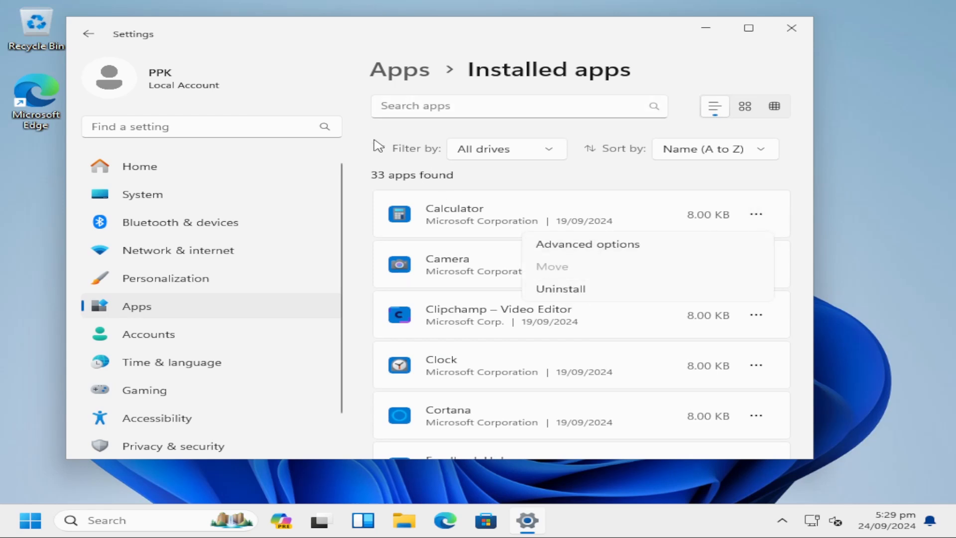
pyautogui.click(322, 70)
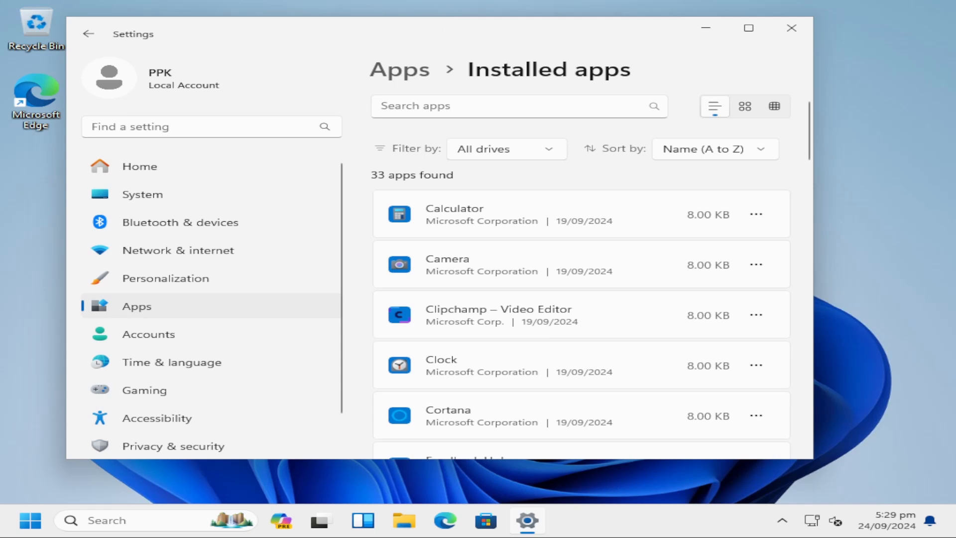
pyautogui.moveTo(446, 26); pyautogui.dragTo(461, 32)
# - Search the settings for "game mode" and open the Game Mode settings
pyautogui.click(200, 128)
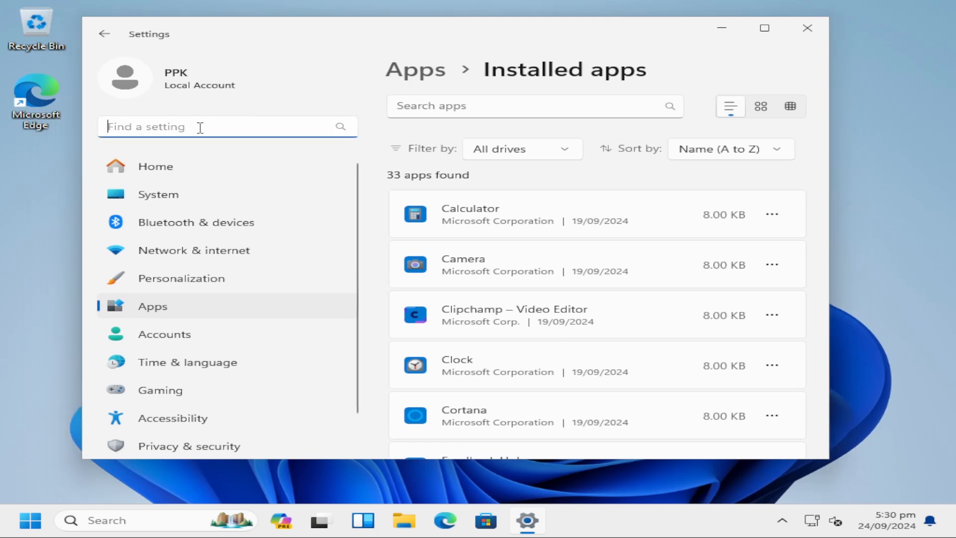
pyautogui.write('game')
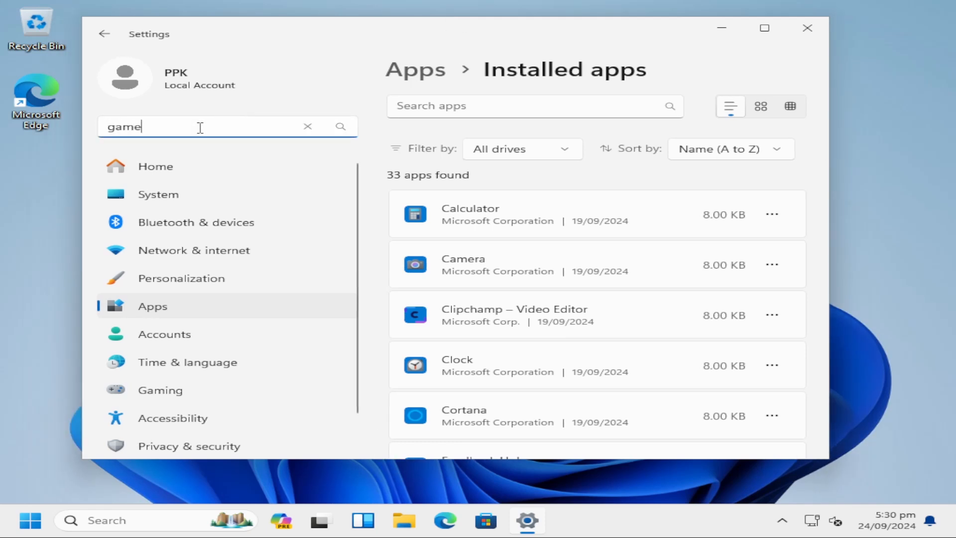
pyautogui.write(' mdoe')
pyautogui.press('BackSpace')
pyautogui.press('BackSpace')
pyautogui.press('BackSpace')
pyautogui.write('ode')
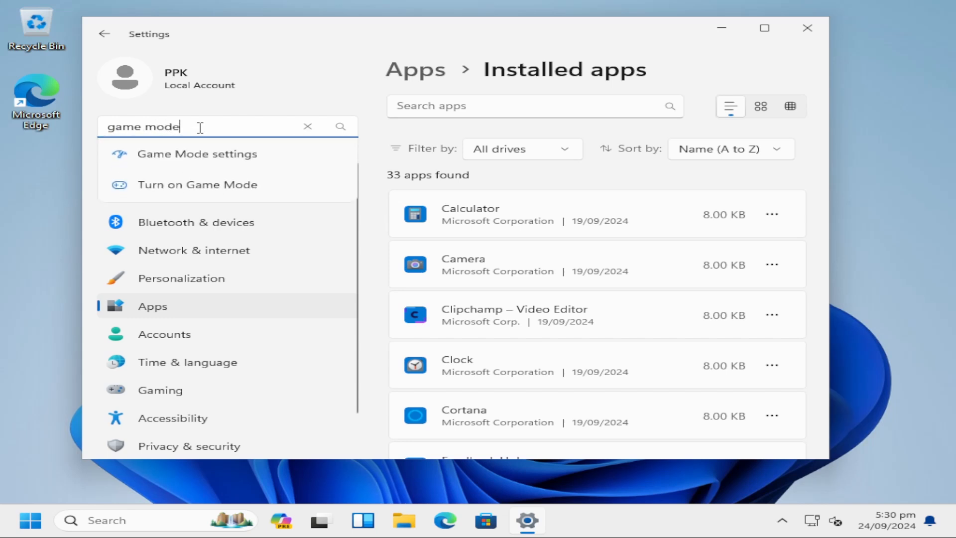
pyautogui.click(212, 160)
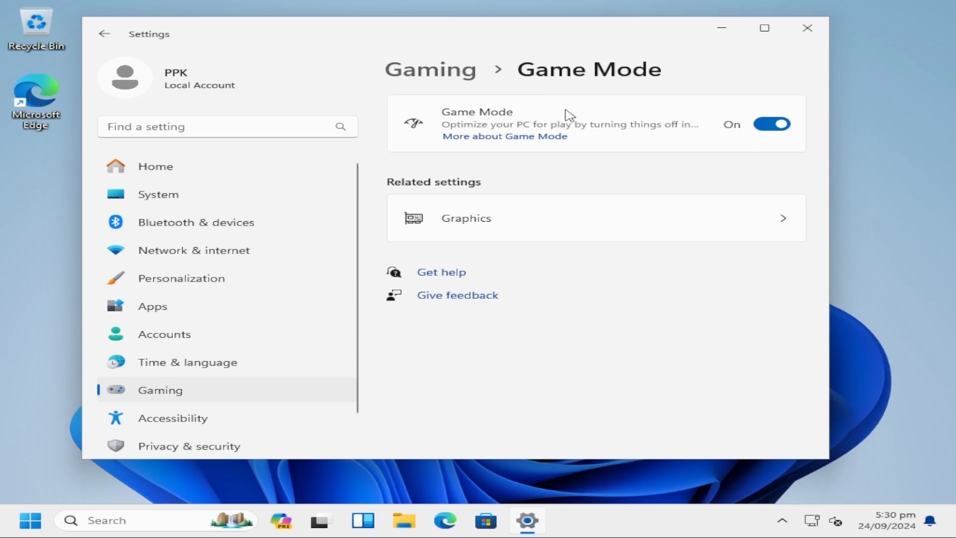
# - Turn Game Mode off and open the related Graphics settings
pyautogui.moveTo(565, 47); pyautogui.dragTo(593, 50)
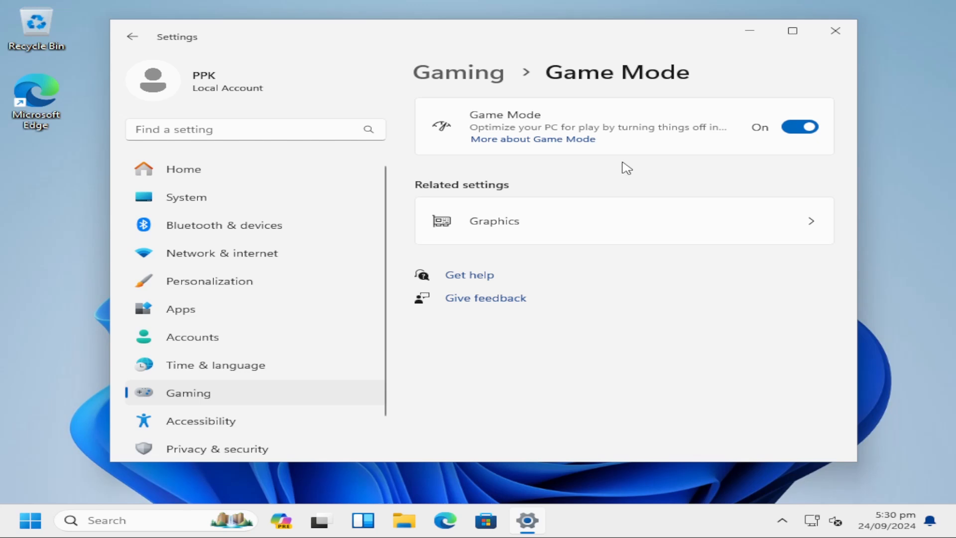
pyautogui.click(797, 128)
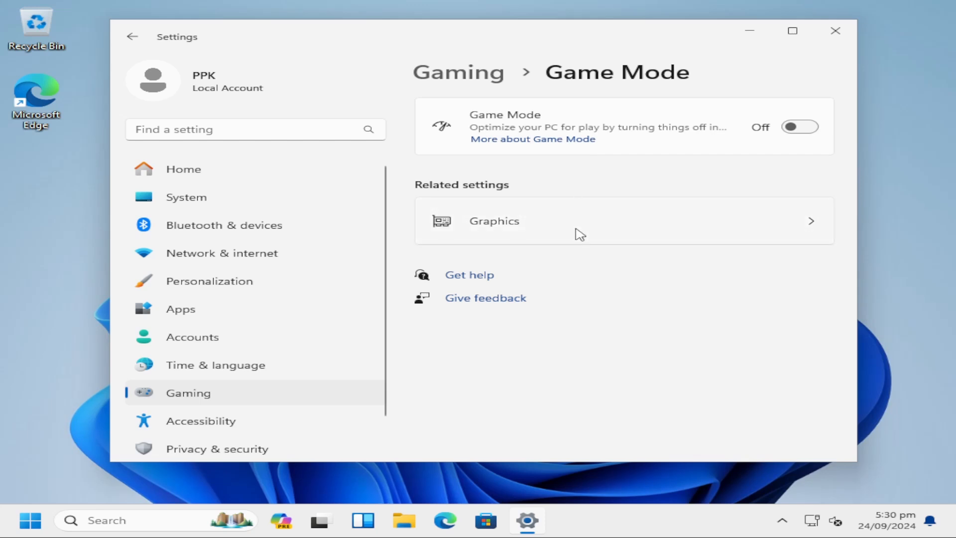
pyautogui.click(667, 227)
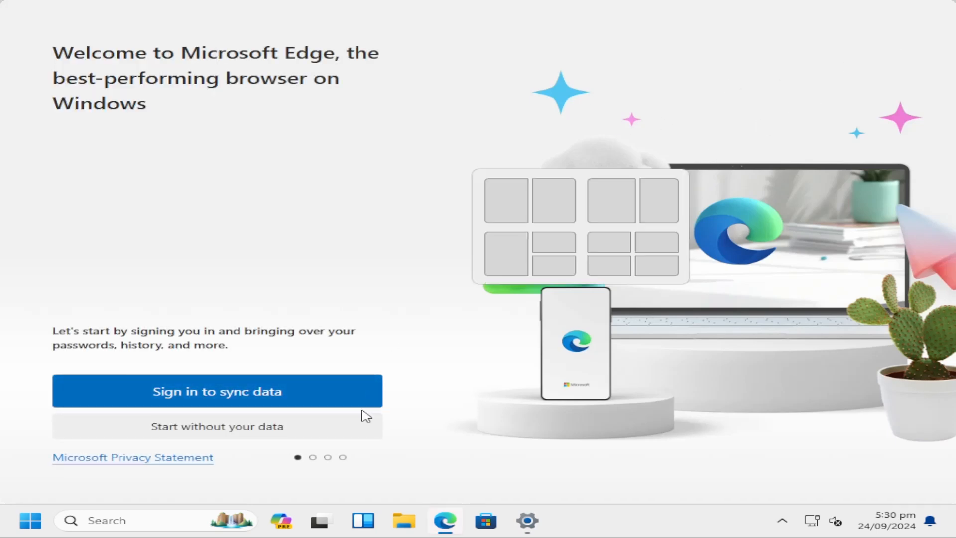
# - Choose to start Microsoft Edge without your data on its welcome screen, then show the desktop
pyautogui.click(318, 434)
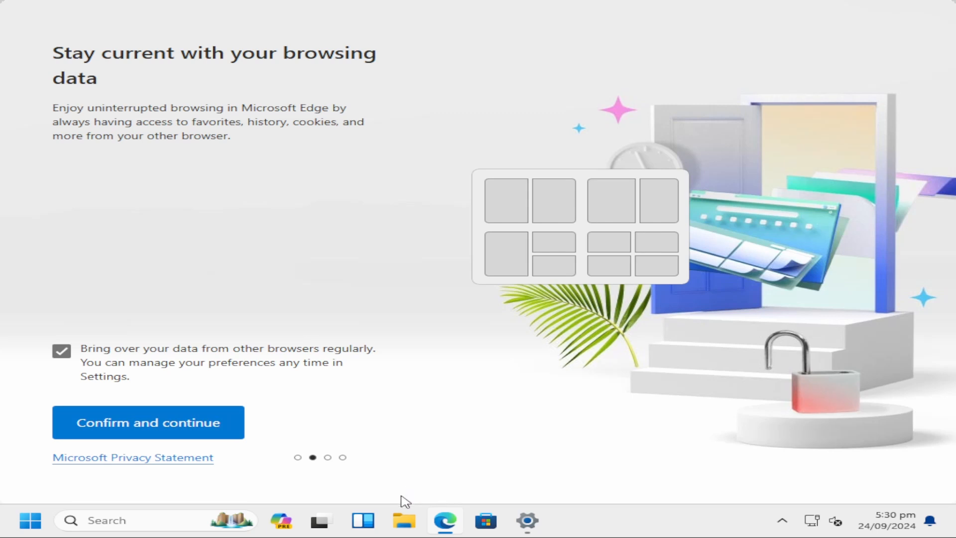
pyautogui.moveTo(639, 83); pyautogui.dragTo(251, 348)
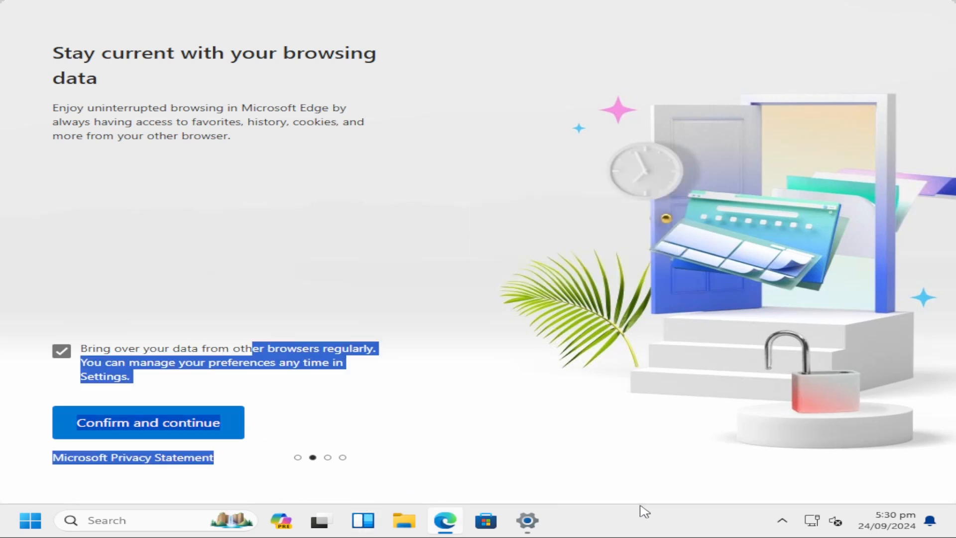
pyautogui.click(946, 523)
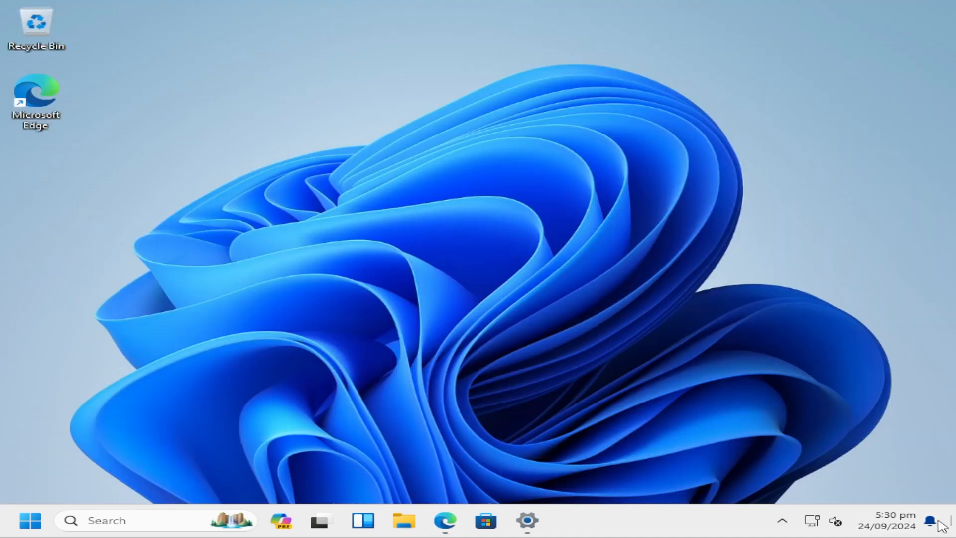
# - Return to the Graphics settings, review the custom options for apps and close Settings
pyautogui.click(529, 521)
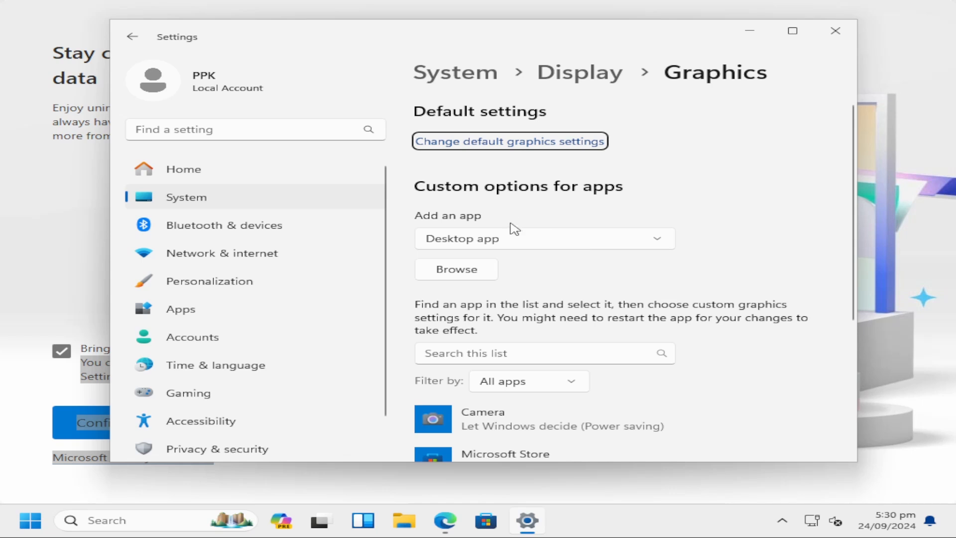
pyautogui.scroll(-1, 568, 323)
pyautogui.scroll(-4, 586, 328)
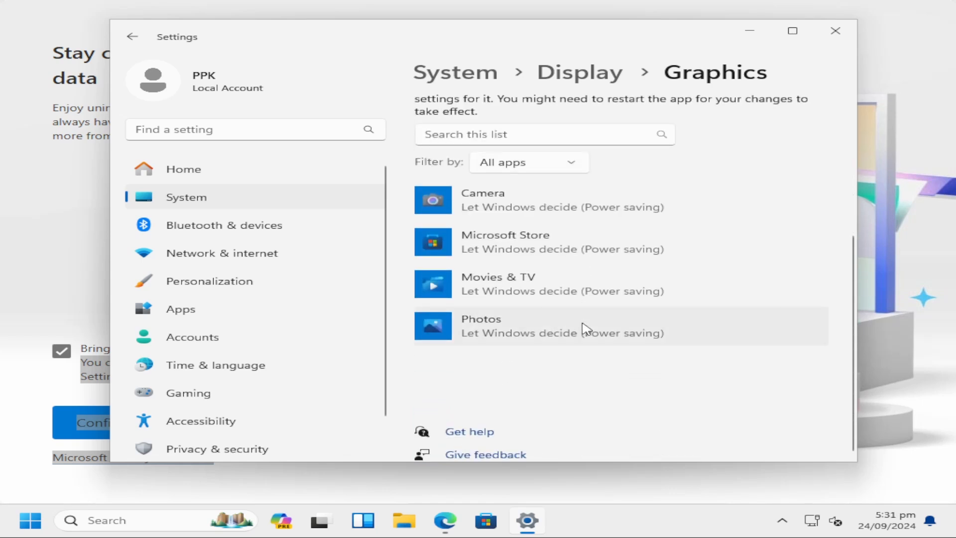
pyautogui.scroll(5, 586, 328)
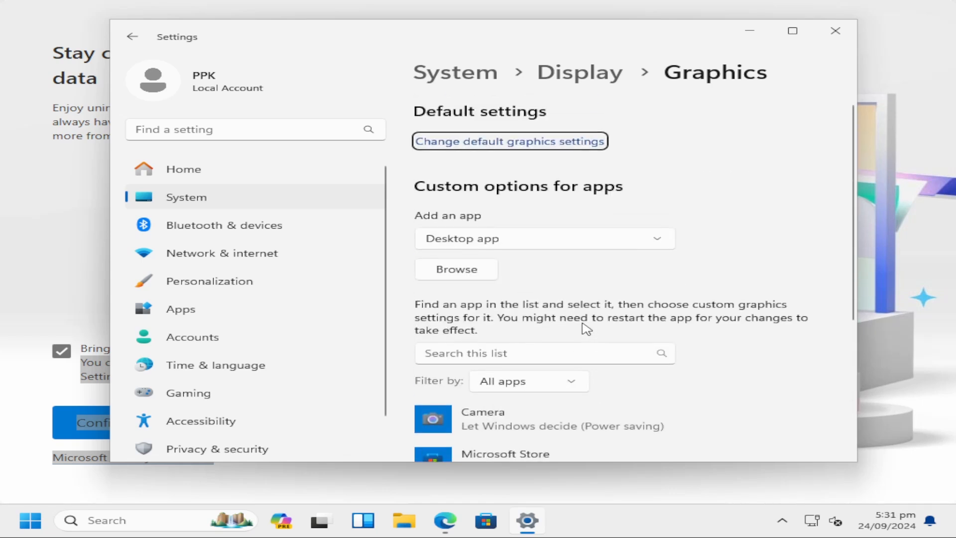
pyautogui.click(836, 31)
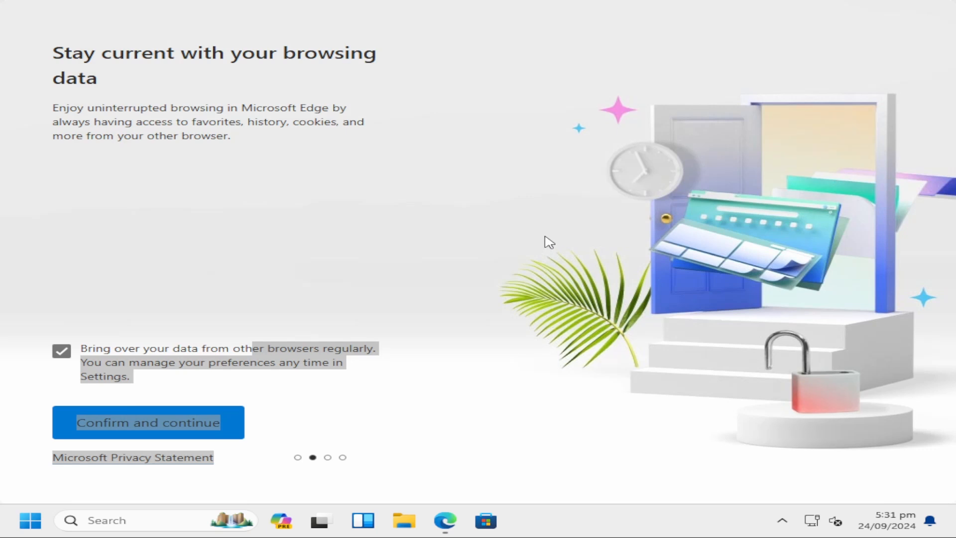